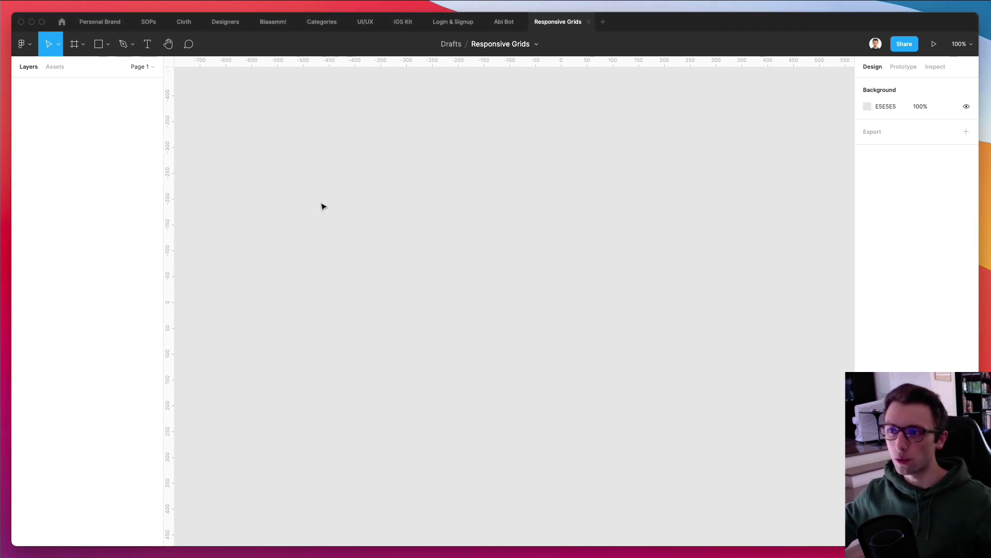
# Step: Create a Desktop 1440×1024 frame from the Frame presets
pyautogui.click(76, 45)
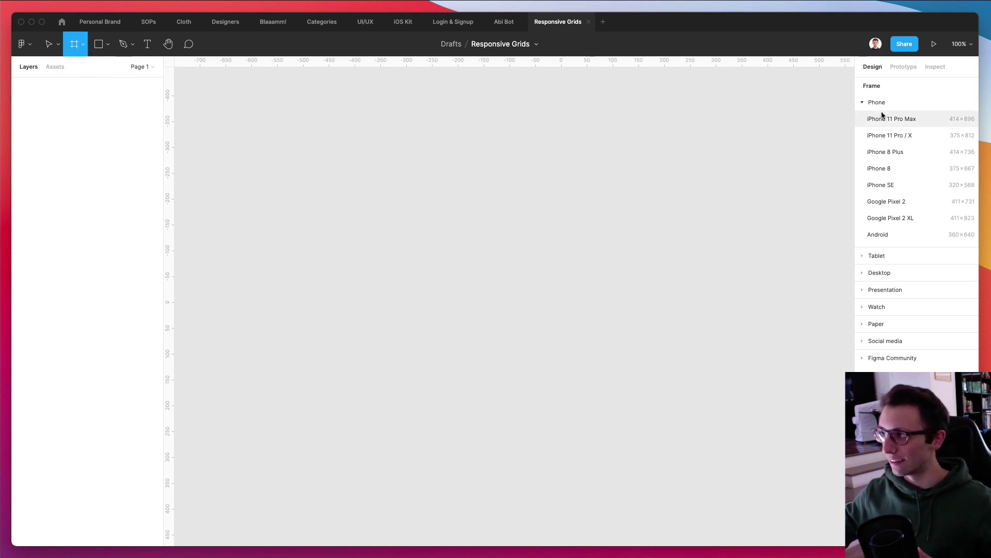
pyautogui.click(884, 273)
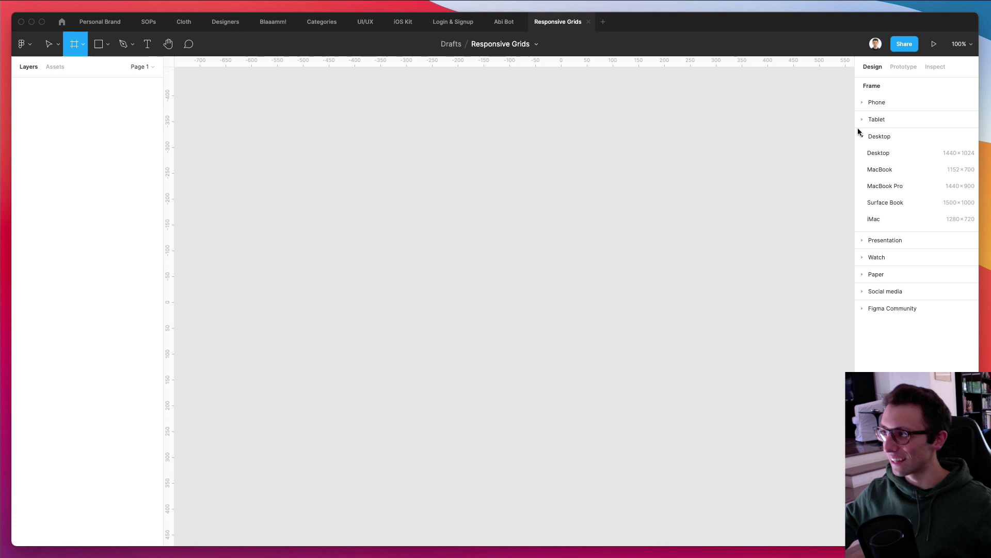
pyautogui.click(881, 153)
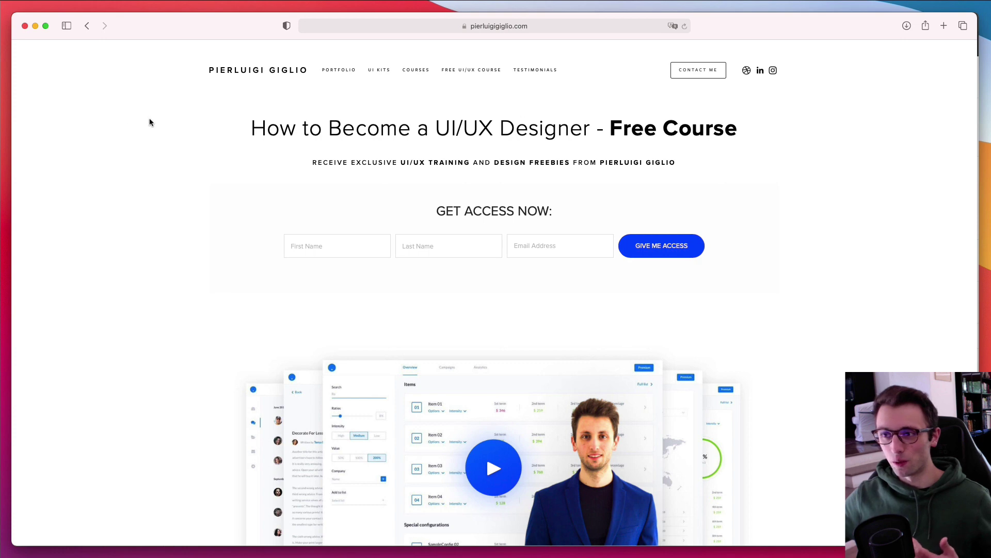
pyautogui.scroll(-2, 149, 122)
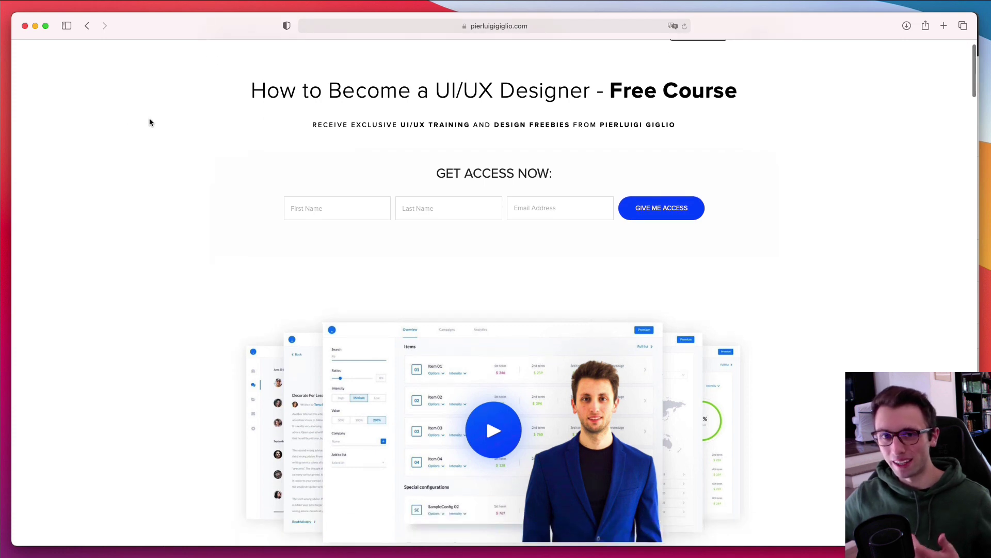
pyautogui.scroll(-5, 150, 122)
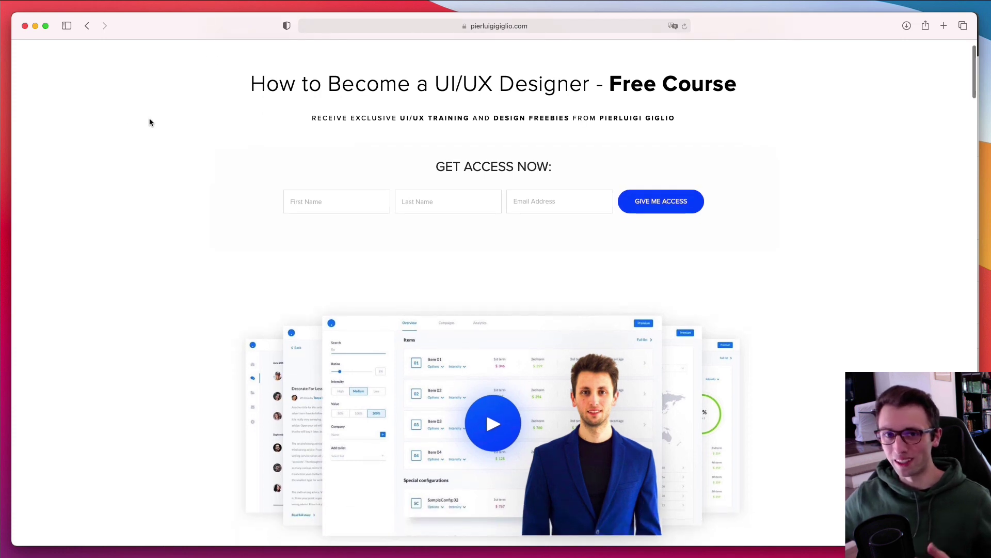
pyautogui.scroll(-4, 149, 122)
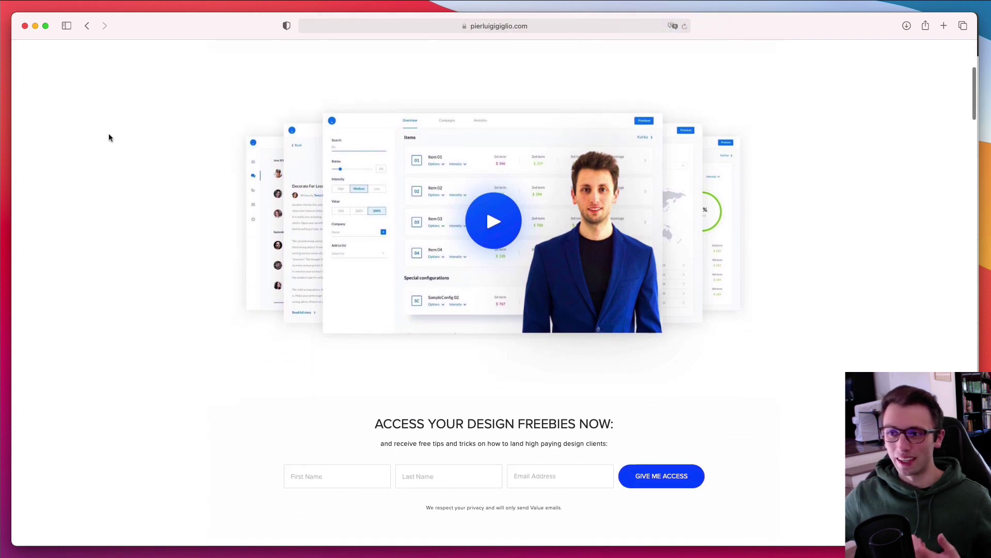
pyautogui.scroll(-5, 146, 134)
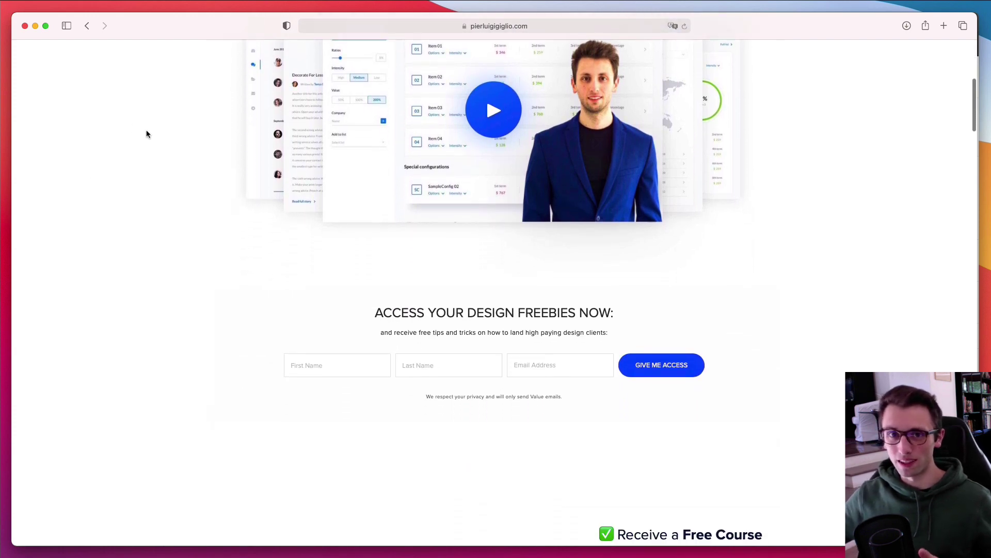
pyautogui.scroll(-20, 147, 134)
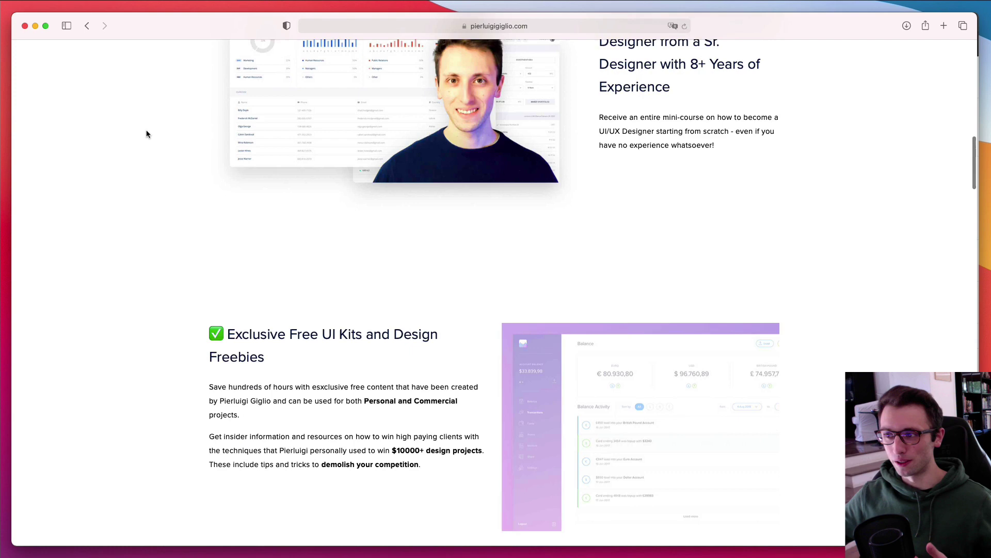
pyautogui.scroll(-15, 147, 134)
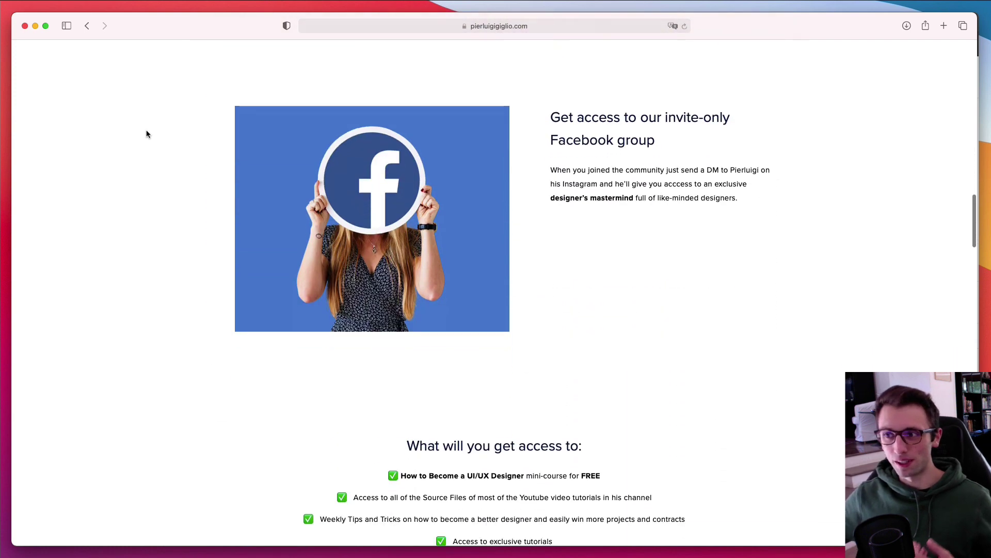
pyautogui.scroll(-20, 147, 135)
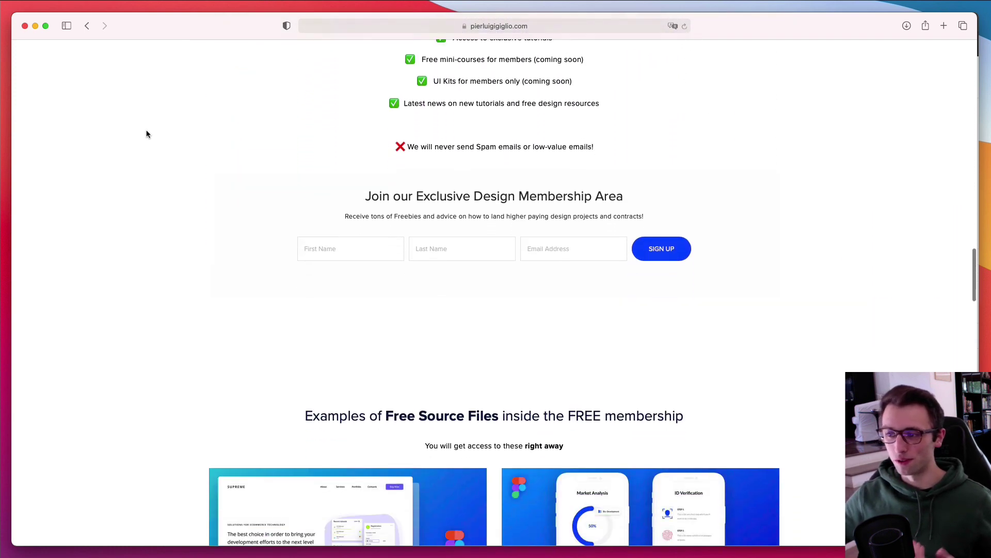
pyautogui.scroll(-5, 146, 134)
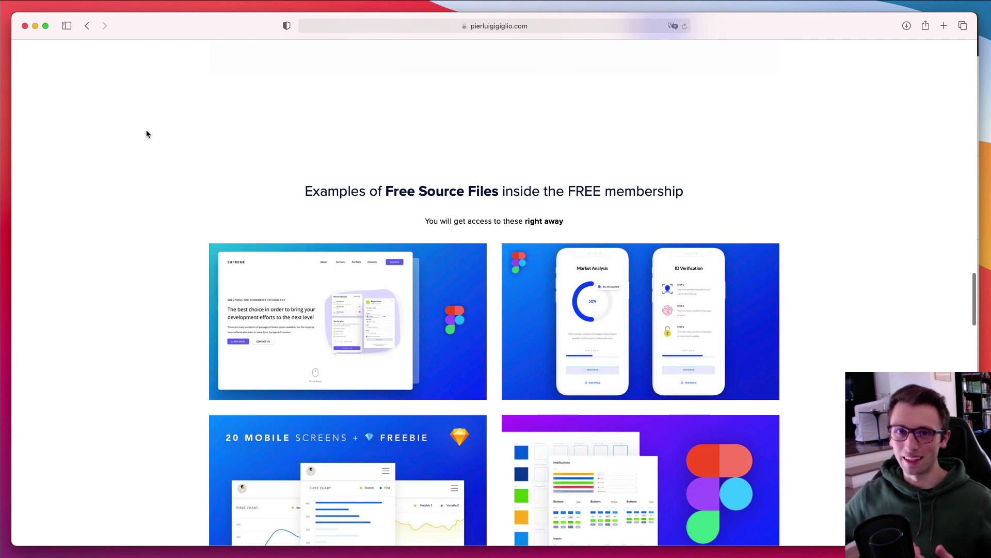
pyautogui.scroll(-5, 147, 134)
pyautogui.scroll(-2, 146, 135)
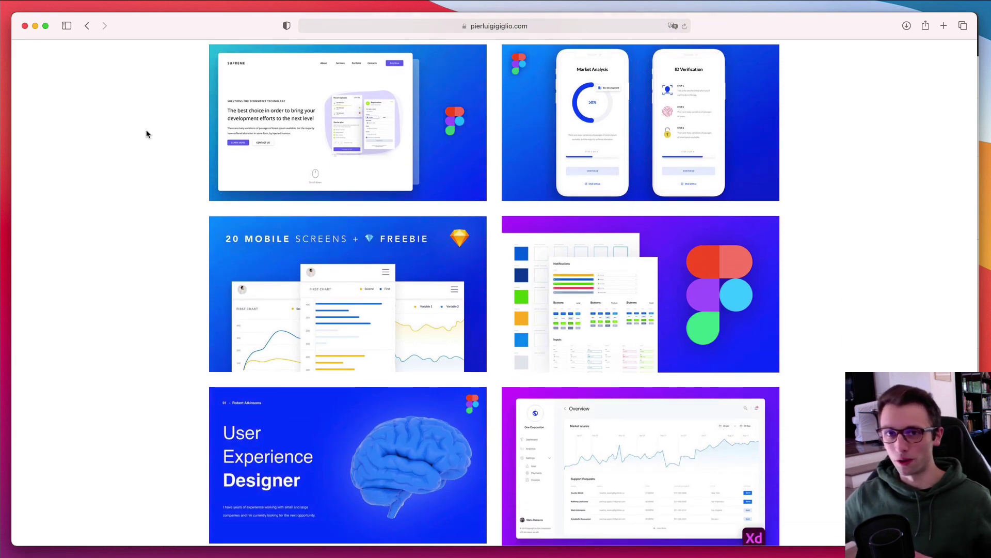
pyautogui.scroll(-8, 146, 135)
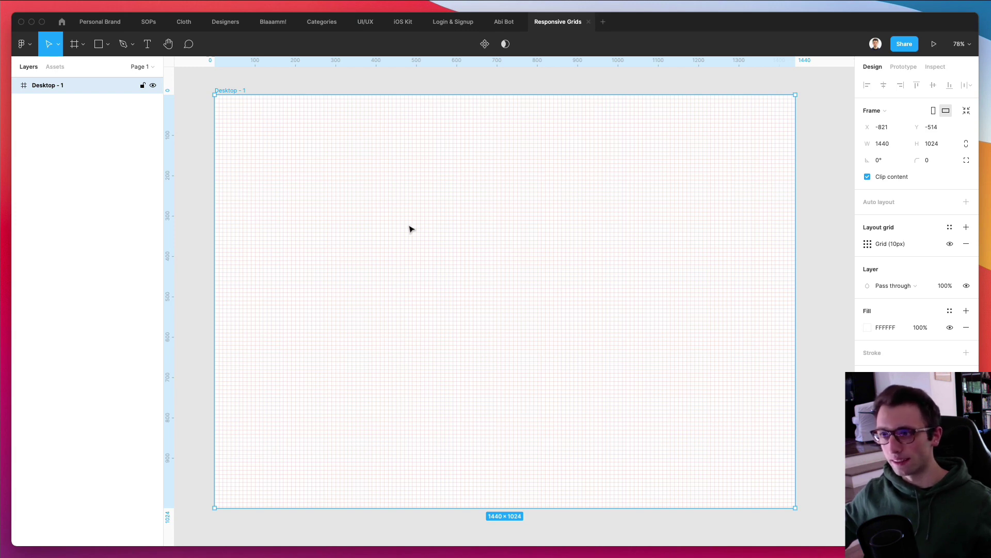
# Step: Open the settings of the Desktop frame's 10px layout grid
pyautogui.click(868, 244)
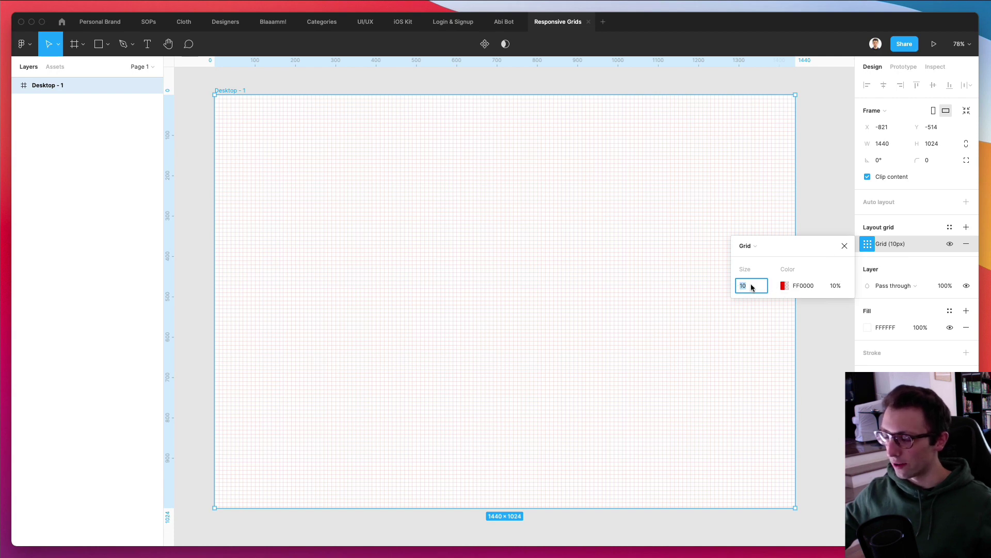
# Step: Set the grid to 32px squares coloured blue 0066FF at 50% opacity
pyautogui.write('32')
pyautogui.press('Return')
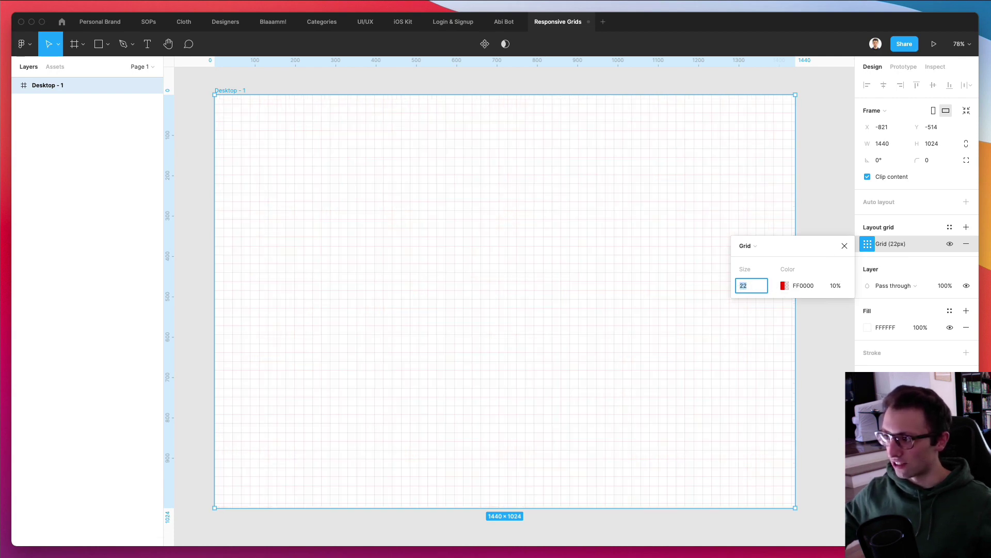
pyautogui.click(784, 285)
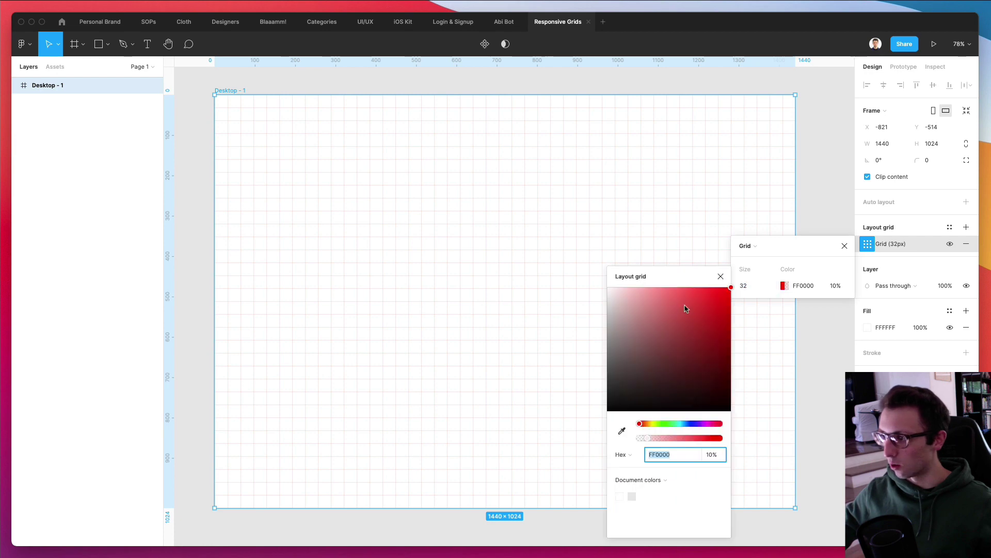
pyautogui.moveTo(673, 424); pyautogui.dragTo(687, 424)
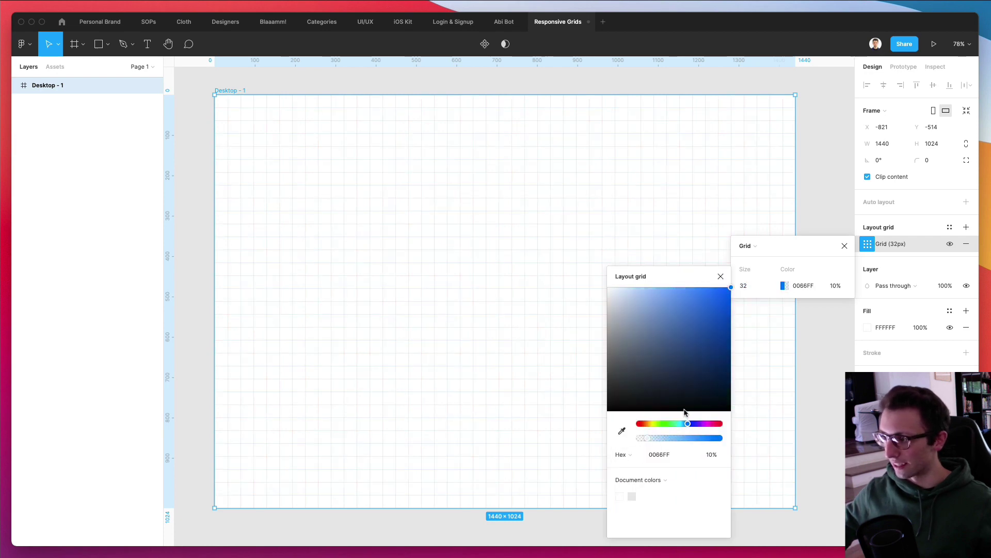
pyautogui.click(841, 286)
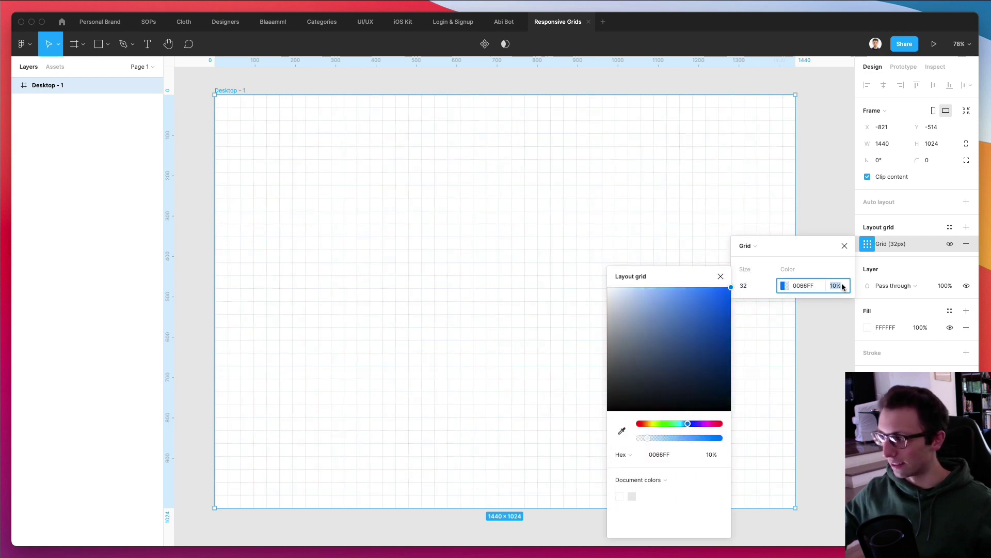
pyautogui.write('50')
pyautogui.press('Return')
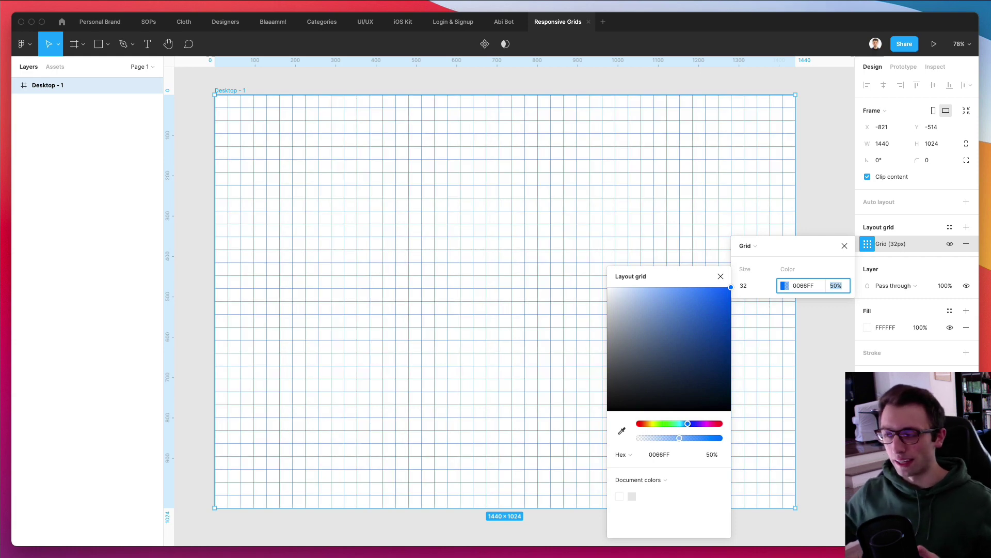
pyautogui.click(745, 246)
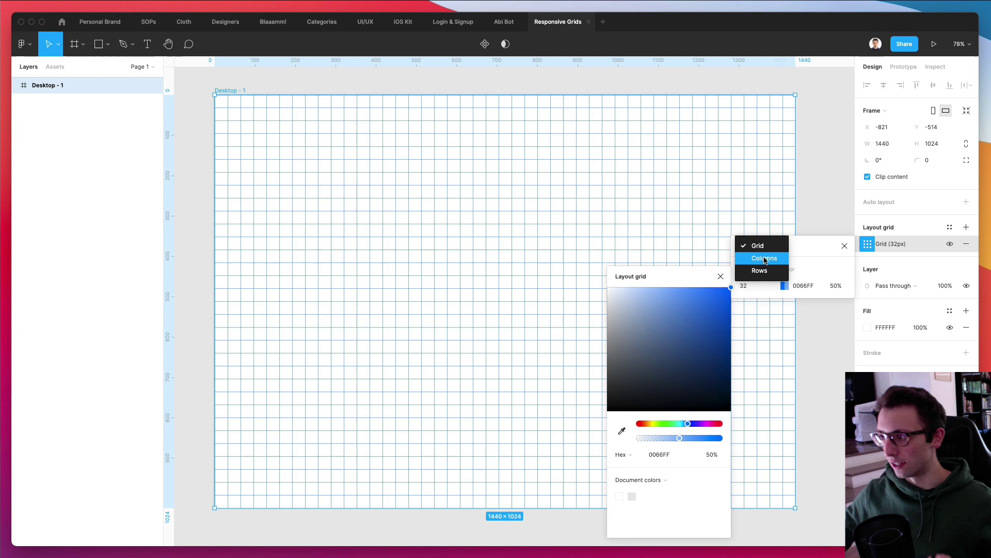
# Step: Switch the grid to 12 columns and fade its colour to 5% opacity
pyautogui.click(765, 258)
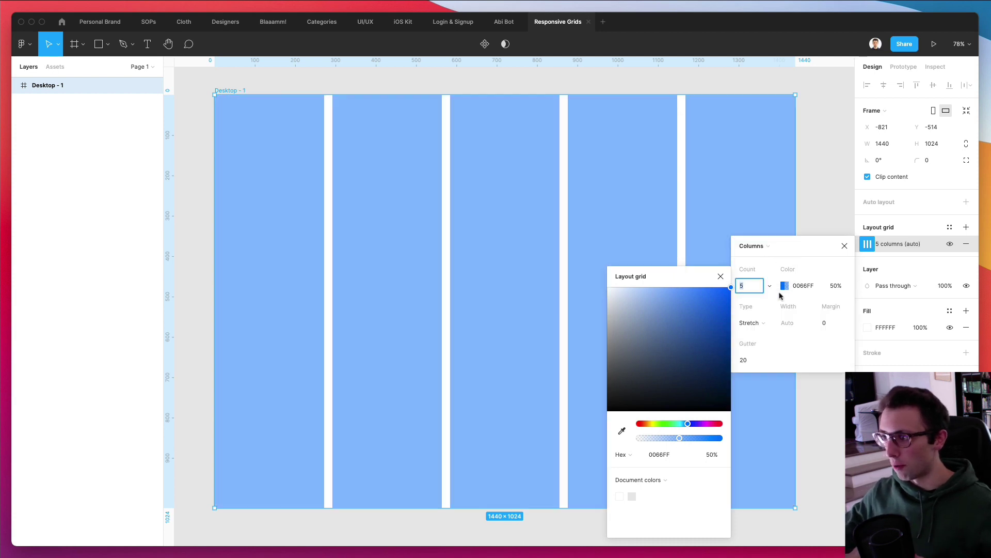
pyautogui.write('15')
pyautogui.press('Return')
pyautogui.press('Down')
pyautogui.press('Down')
pyautogui.press('Down')
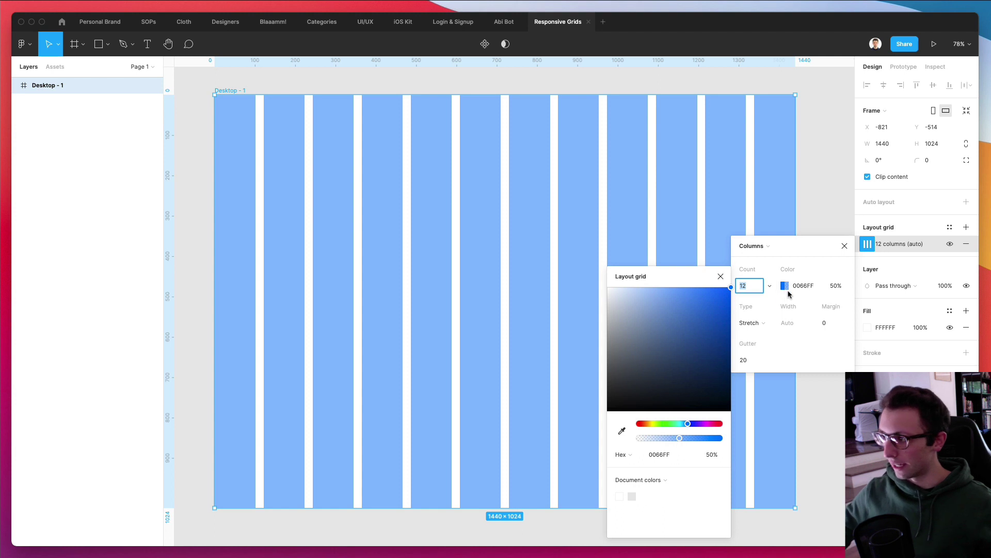
pyautogui.moveTo(661, 438); pyautogui.dragTo(642, 438)
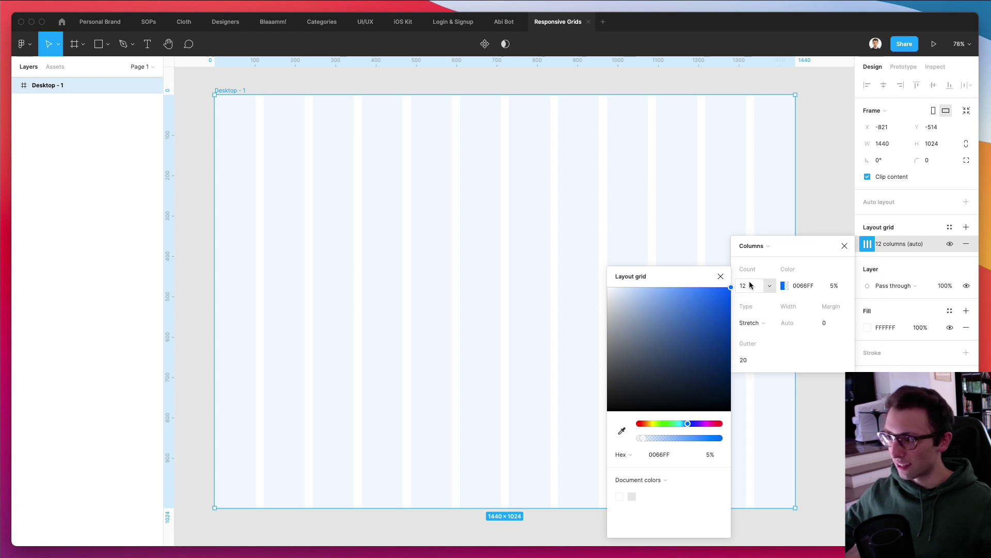
# Step: Set the column grid margin to 110
pyautogui.click(827, 323)
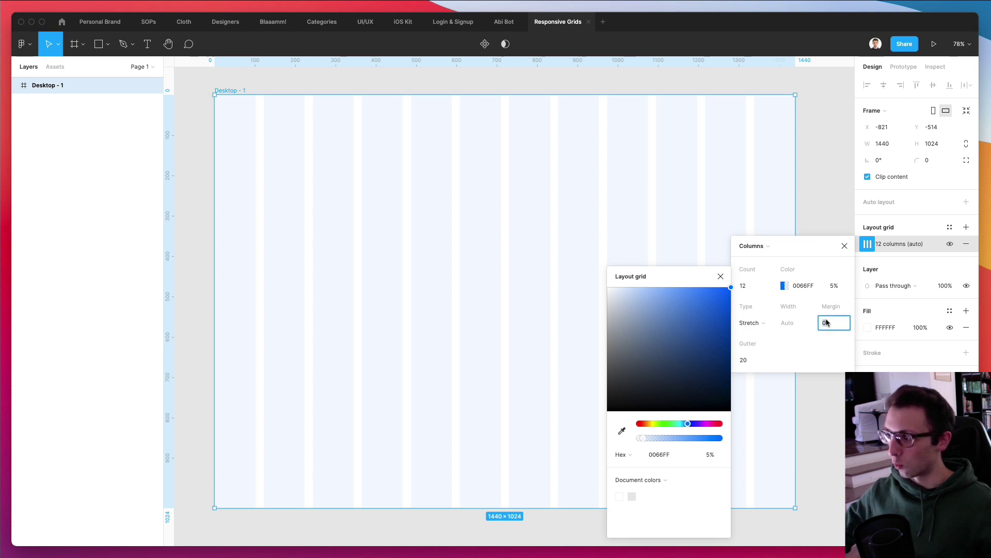
pyautogui.write('80')
pyautogui.press('Return')
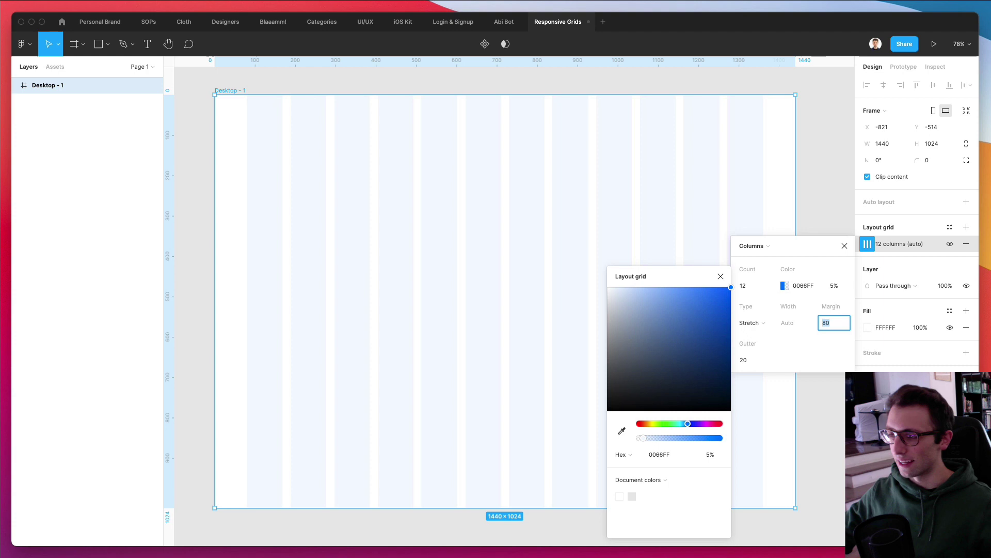
pyautogui.hotkey('shift', 'Up')
pyautogui.hotkey('shift', 'Up')
pyautogui.hotkey('shift', 'Up')
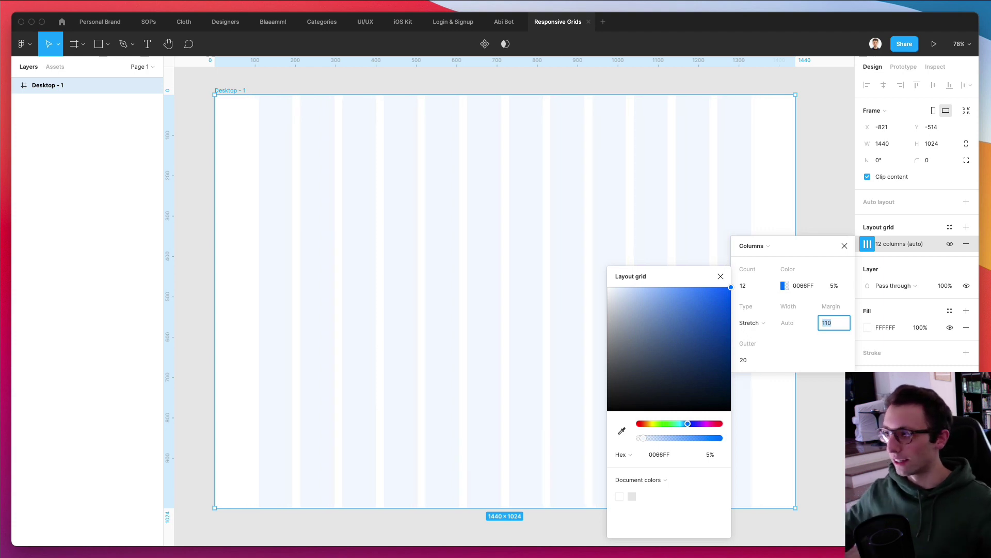
# Step: Try the Left, Right and Center column types, settling on Stretch
pyautogui.click(760, 320)
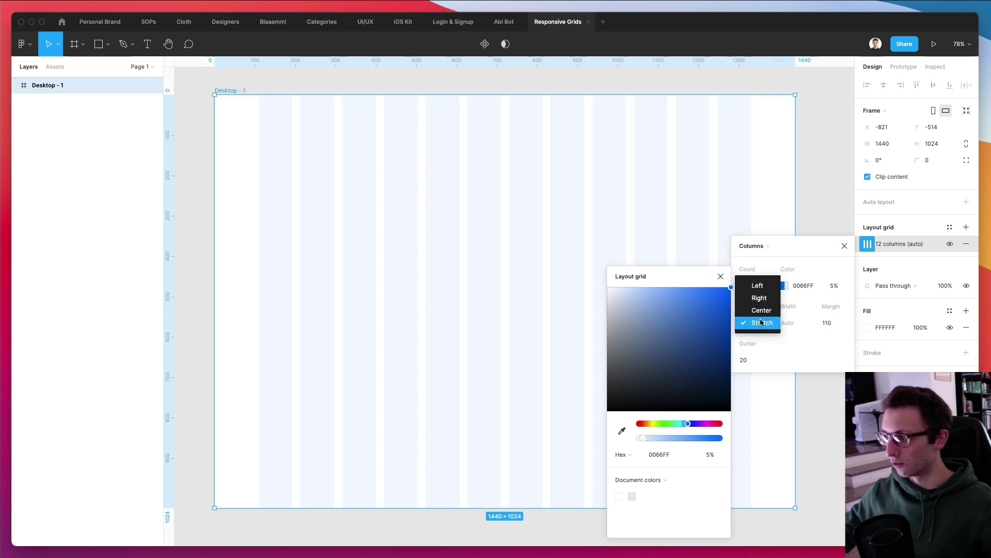
pyautogui.click(762, 286)
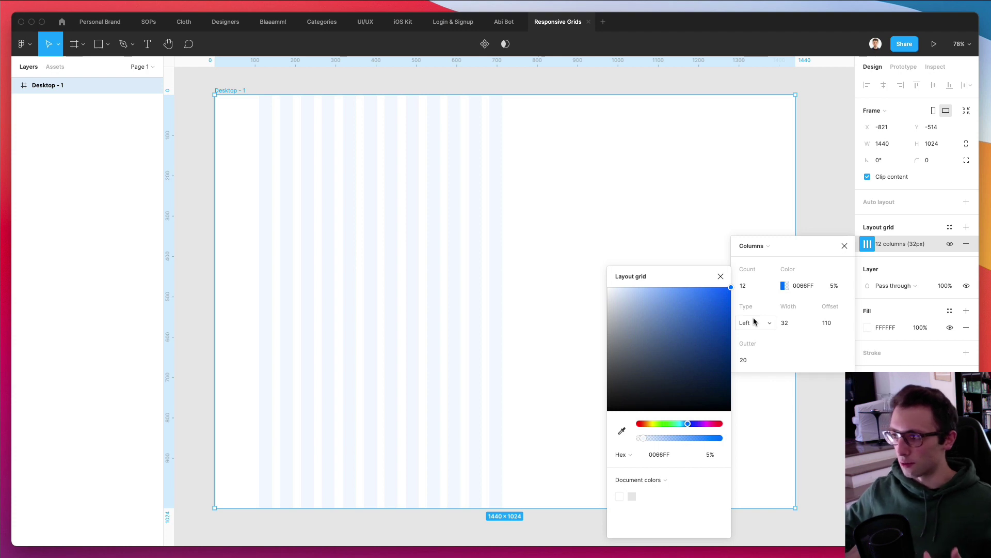
pyautogui.click(754, 321)
pyautogui.click(763, 335)
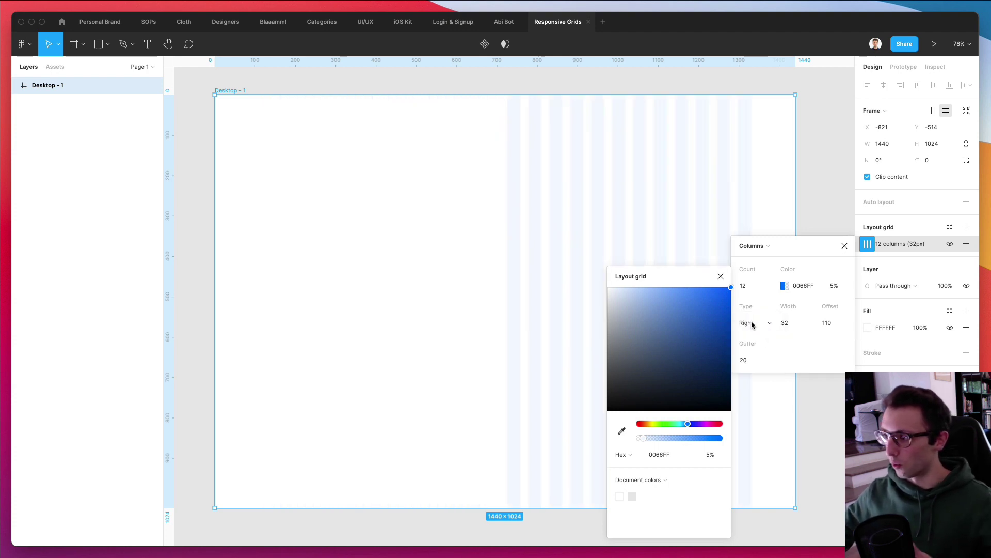
pyautogui.click(750, 323)
pyautogui.click(761, 347)
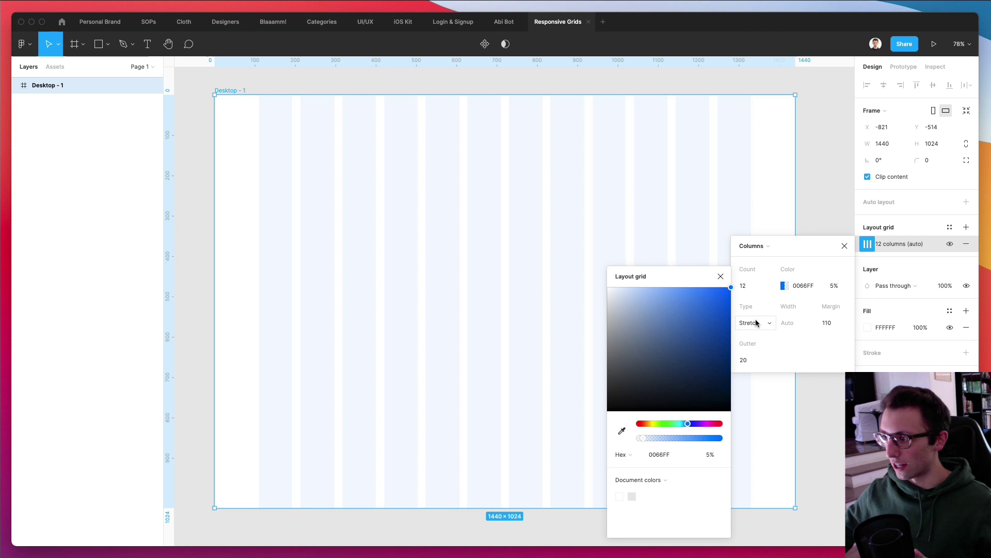
pyautogui.click(760, 322)
pyautogui.click(760, 310)
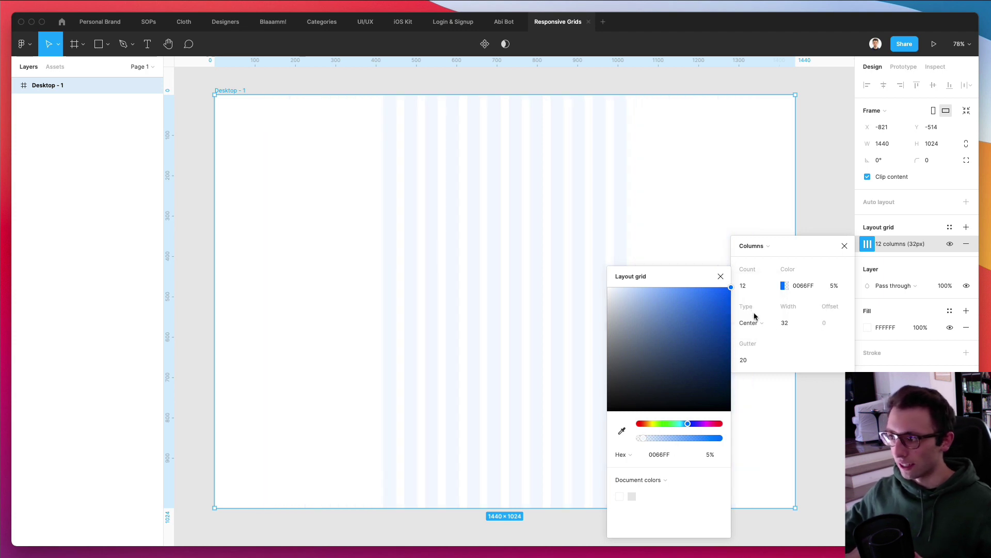
pyautogui.click(750, 321)
pyautogui.click(746, 335)
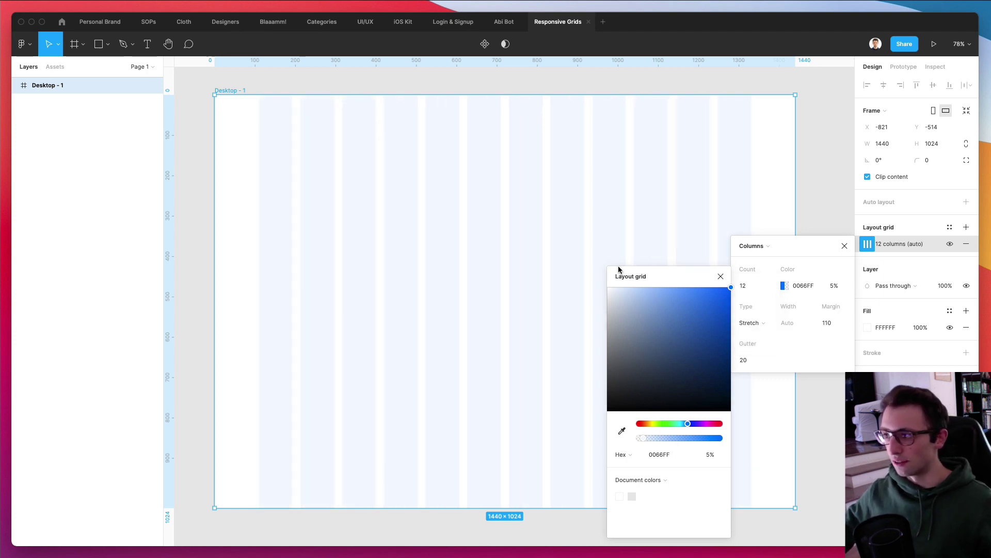
# Step: Narrow the gutter between the 12 columns to 10
pyautogui.click(743, 360)
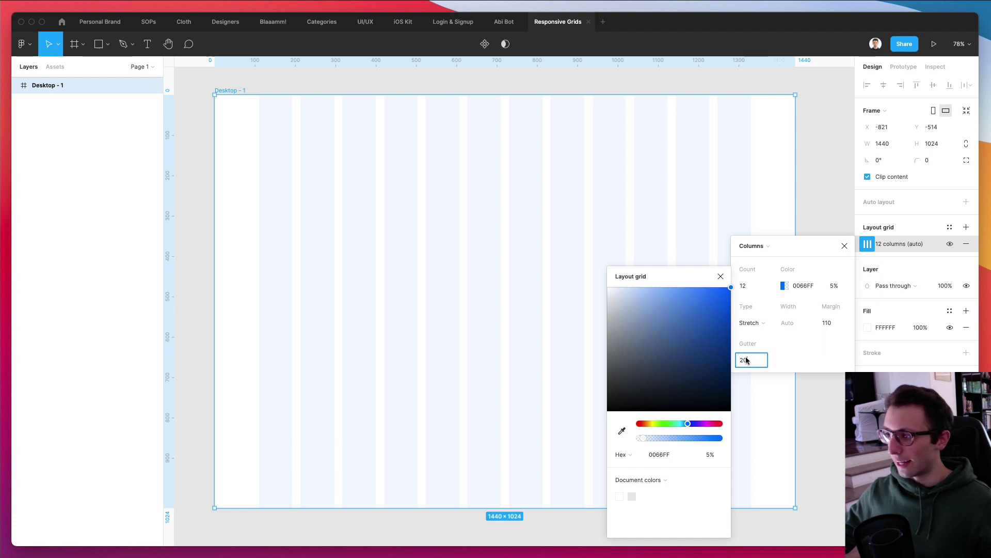
pyautogui.click(720, 273)
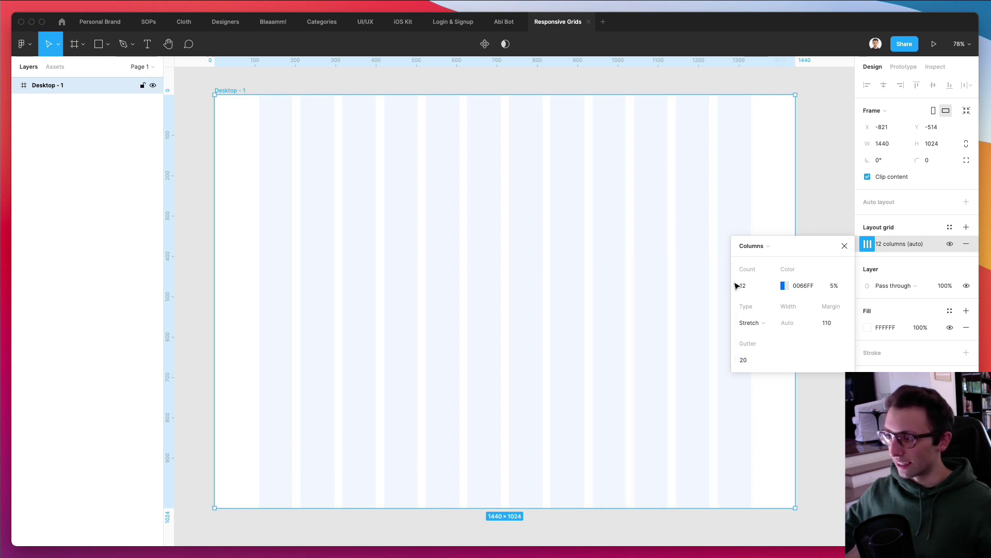
pyautogui.click(756, 360)
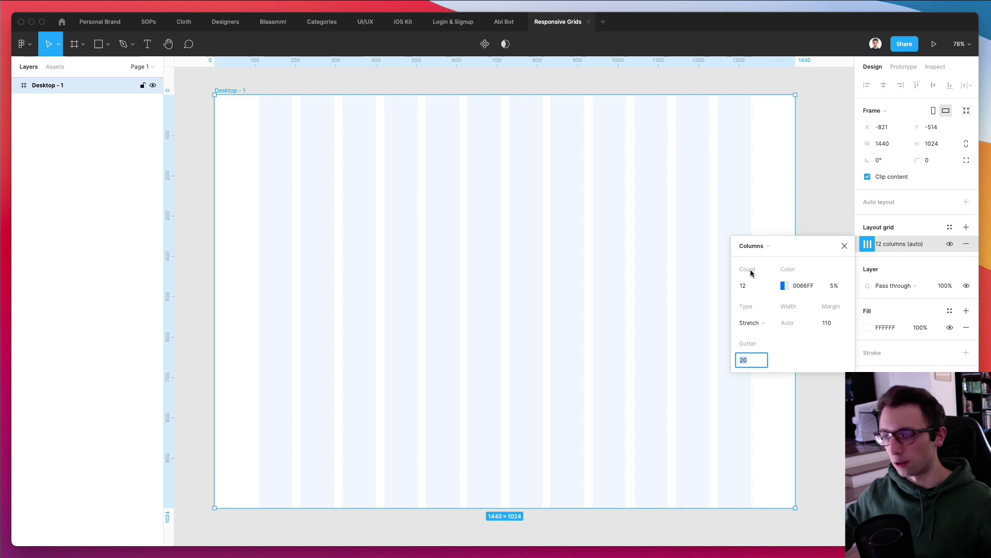
pyautogui.hotkey('shift', 'Up')
pyautogui.hotkey('shift', 'Up')
pyautogui.hotkey('shift', 'Up')
pyautogui.hotkey('shift', 'Up')
pyautogui.hotkey('shift', 'Up')
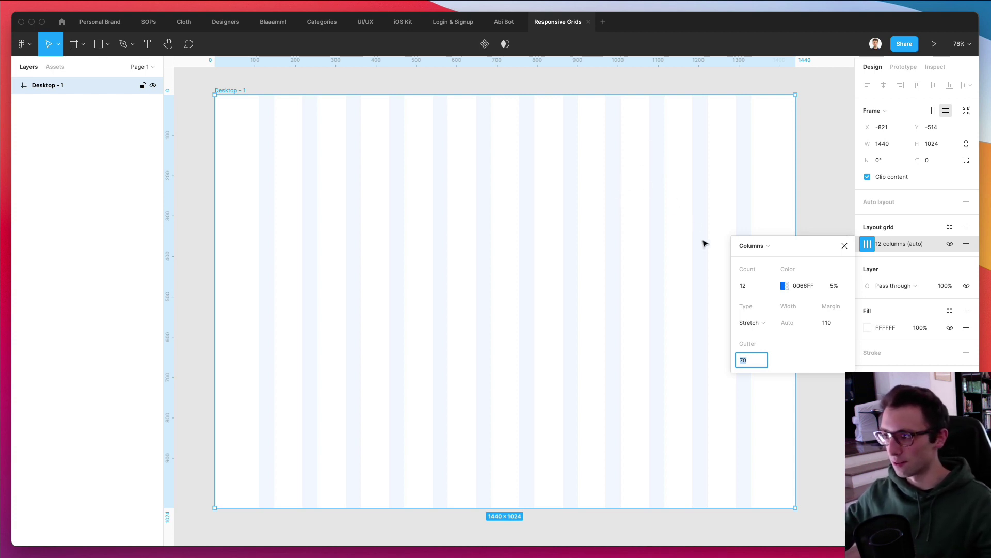
pyautogui.hotkey('shift', 'Down')
pyautogui.hotkey('shift', 'Down')
pyautogui.hotkey('shift', 'Down')
pyautogui.hotkey('shift', 'Down')
pyautogui.hotkey('shift', 'Down')
pyautogui.hotkey('shift', 'Down')
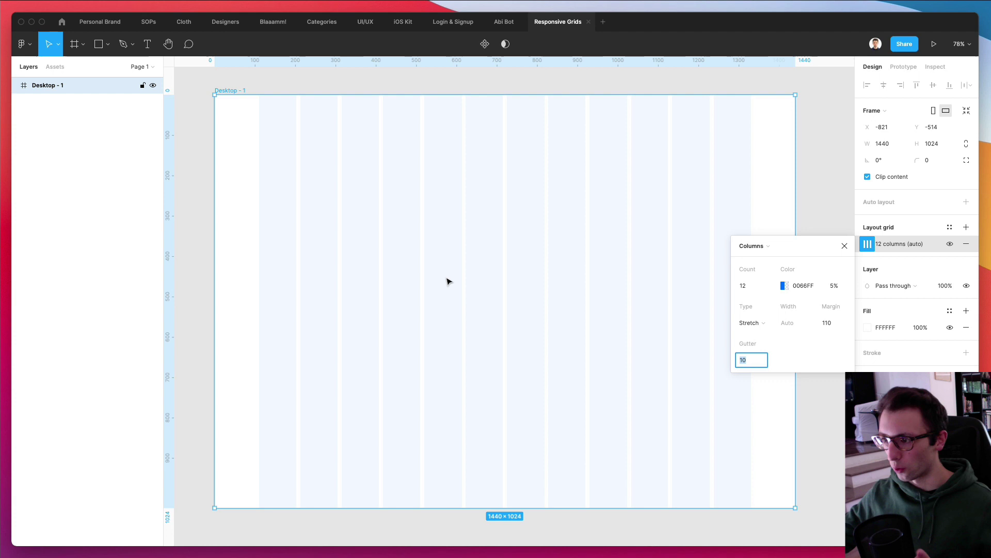
# Step: Change the column grid colour to greyish blue 597195
pyautogui.click(784, 285)
pyautogui.moveTo(632, 293); pyautogui.dragTo(657, 339)
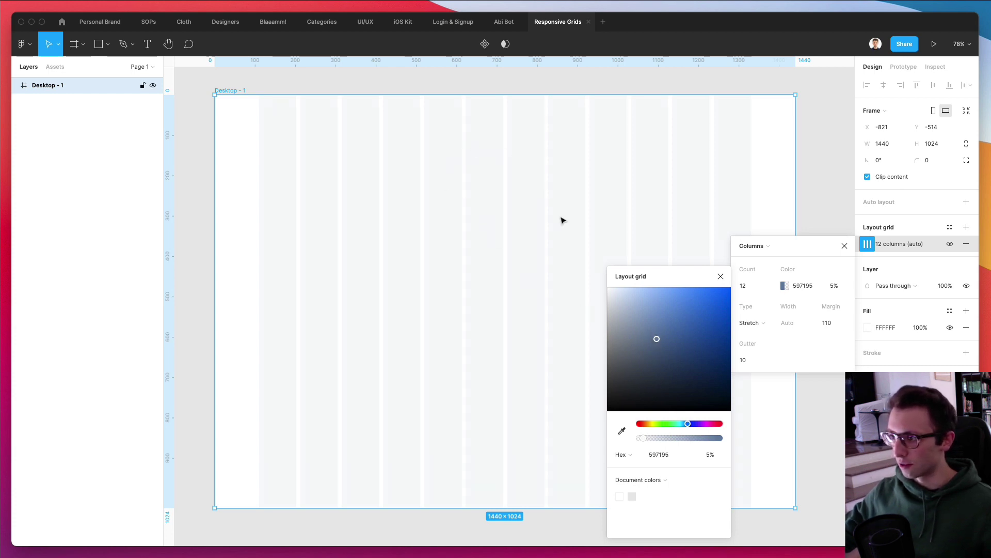
pyautogui.press('Escape')
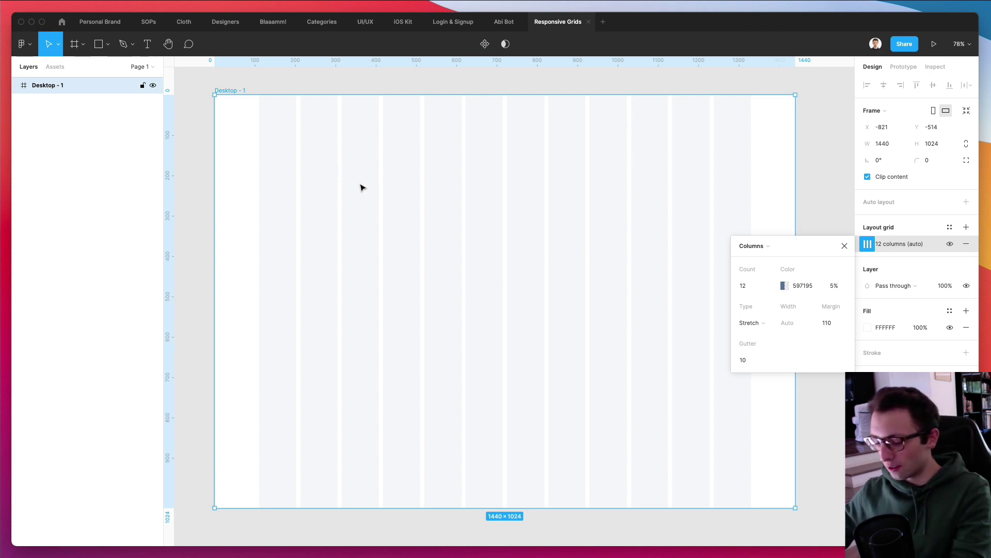
pyautogui.press('r')
pyautogui.moveTo(303, 172); pyautogui.dragTo(438, 252)
pyautogui.moveTo(394, 215)
pyautogui.mouseDown()
pyautogui.moveTo(505, 256)
pyautogui.moveTo(587, 332)
pyautogui.moveTo(600, 332)
pyautogui.mouseUp()
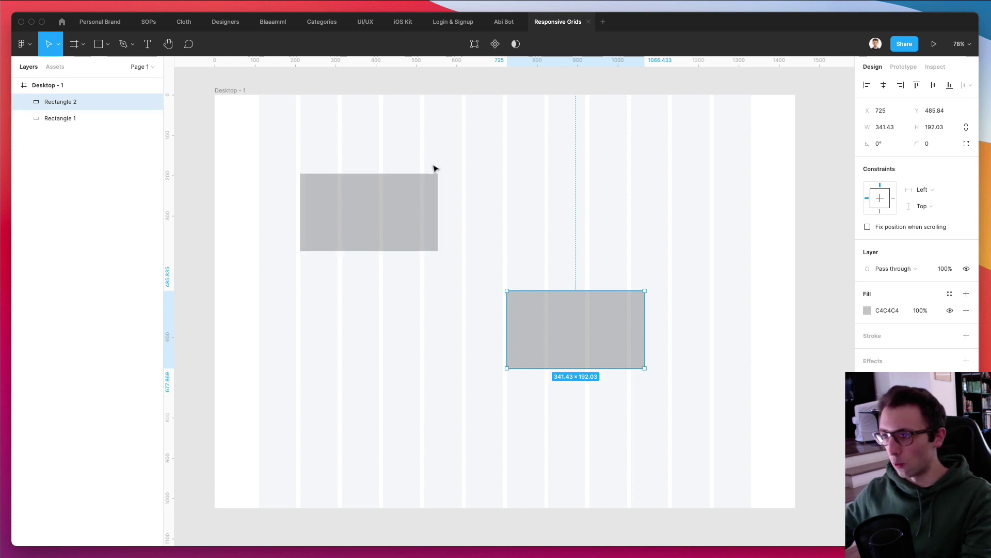
pyautogui.moveTo(480, 215); pyautogui.dragTo(374, 266)
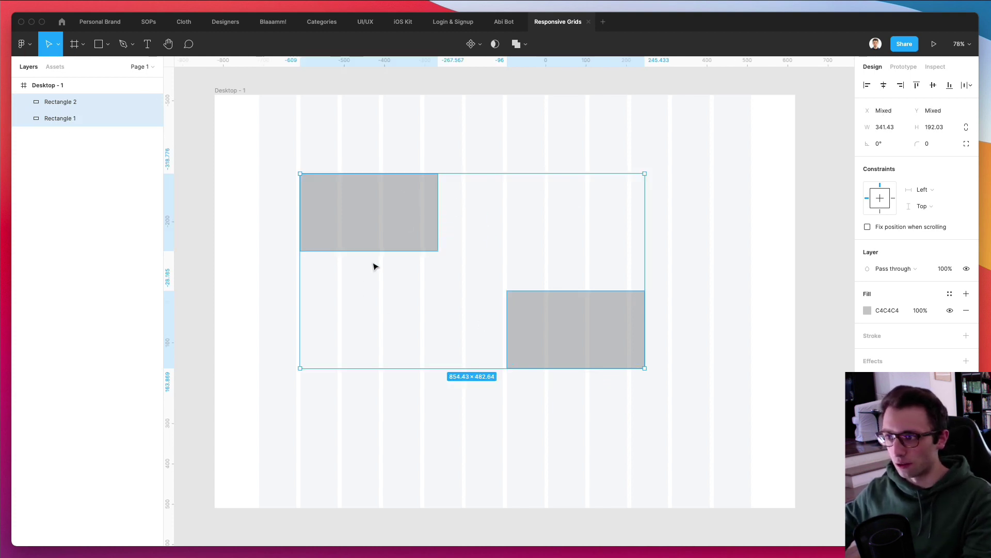
pyautogui.press('Delete')
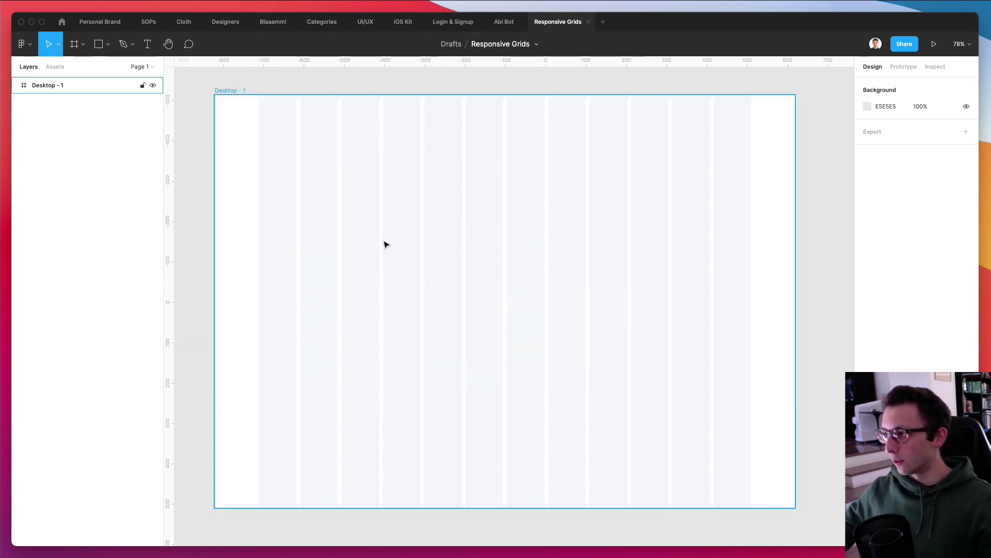
# Step: Stretch Desktop - 1's width to preview the columns, then undo back to 1440
pyautogui.click(364, 223)
pyautogui.scroll(-5, 535, 219)
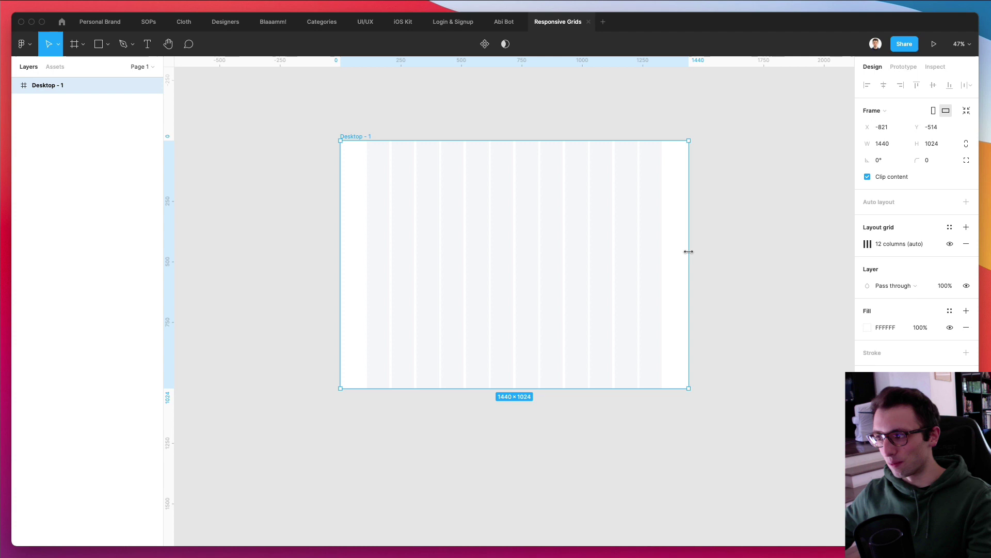
pyautogui.moveTo(689, 252); pyautogui.dragTo(677, 228)
pyautogui.scroll(3, 687, 230)
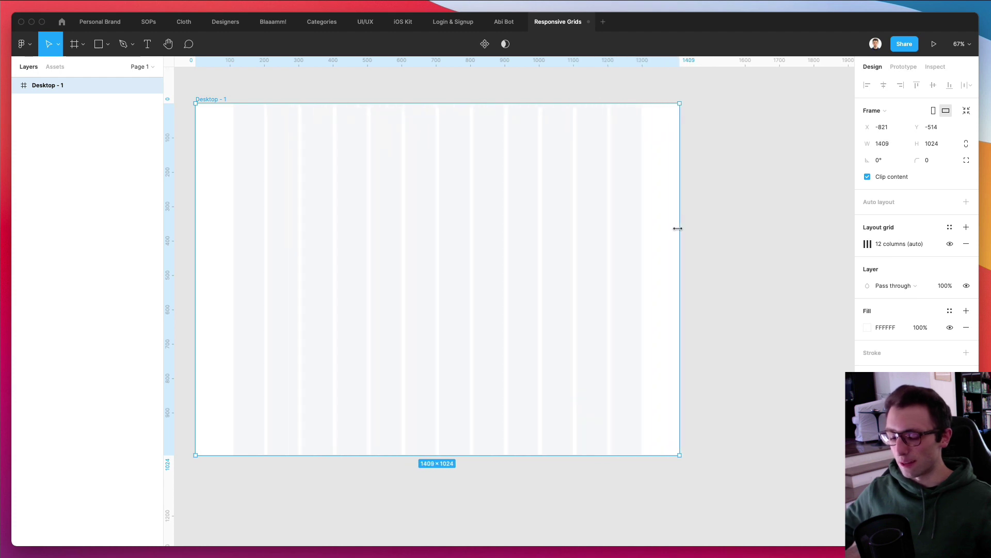
pyautogui.press('super+z')
pyautogui.press('super+z')
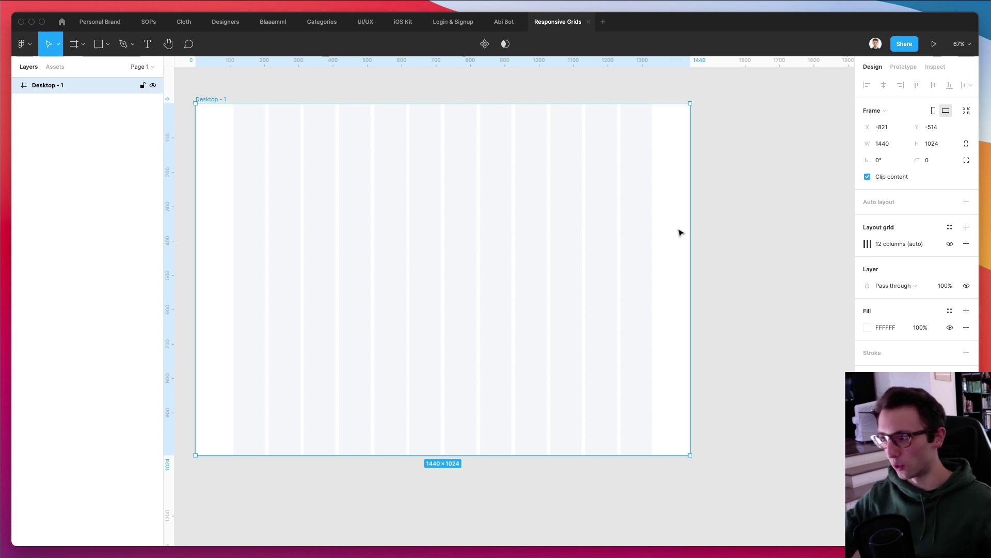
pyautogui.scroll(-2, 390, 237)
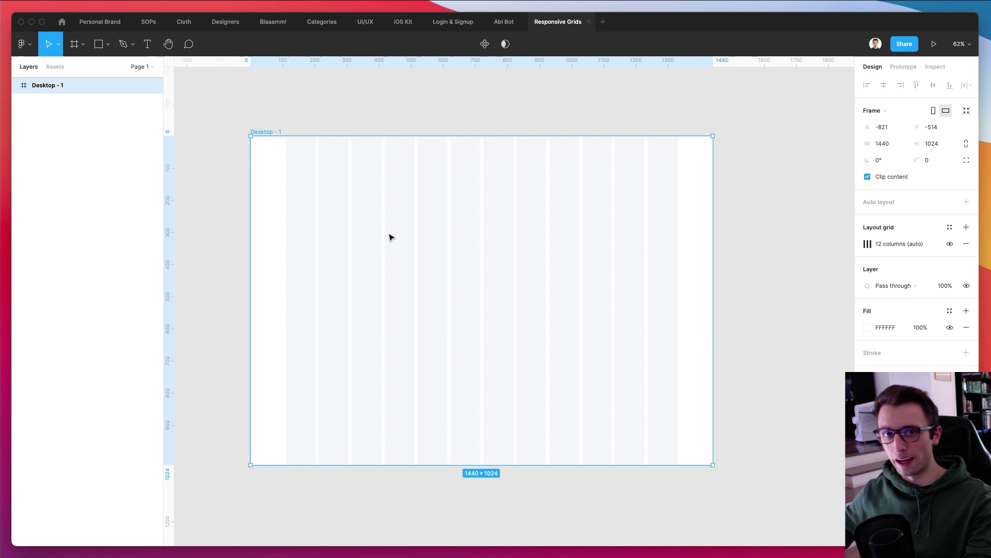
pyautogui.scroll(1, 392, 236)
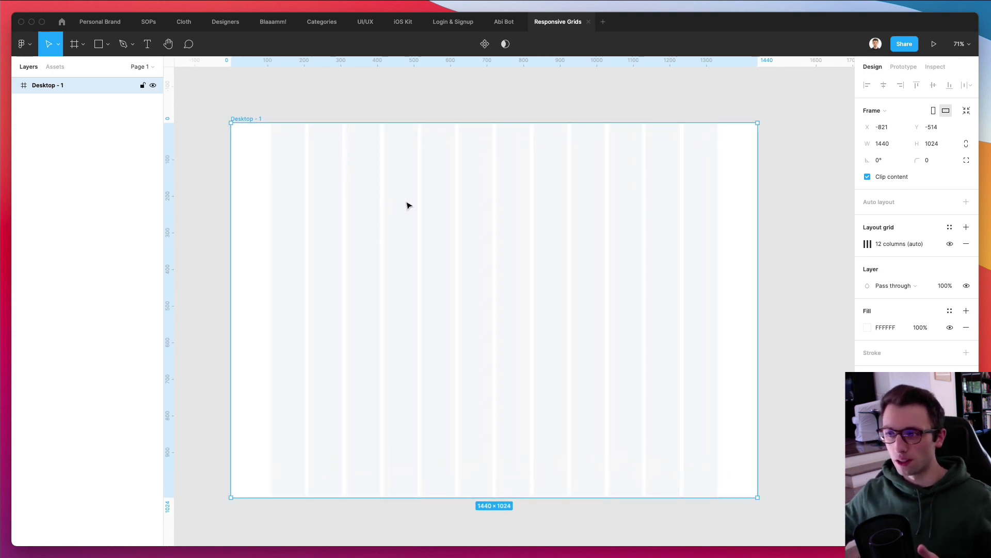
# Step: Set the page background to white FFFFFF and reselect Desktop - 1
pyautogui.click(792, 220)
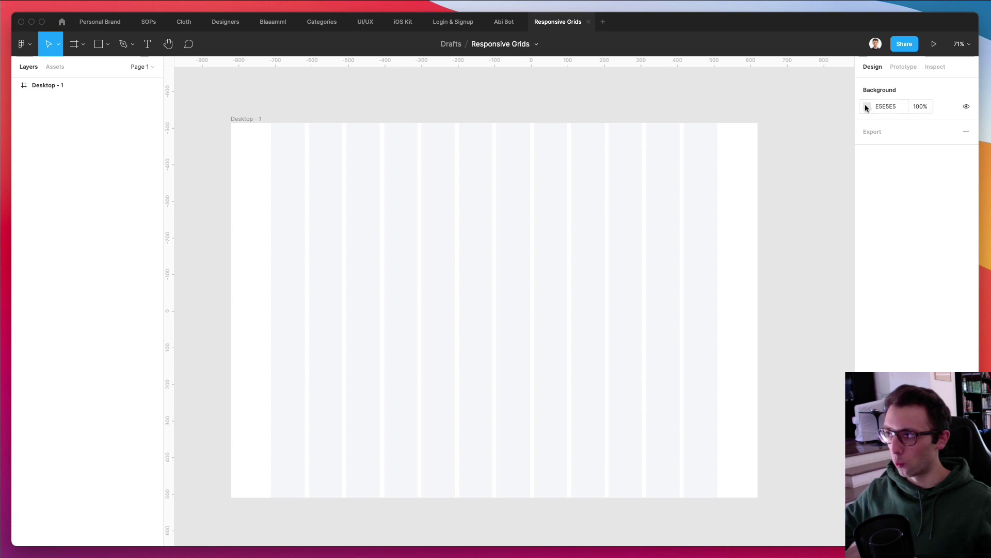
pyautogui.click(867, 107)
pyautogui.write('fff')
pyautogui.press('Return')
pyautogui.click(345, 168)
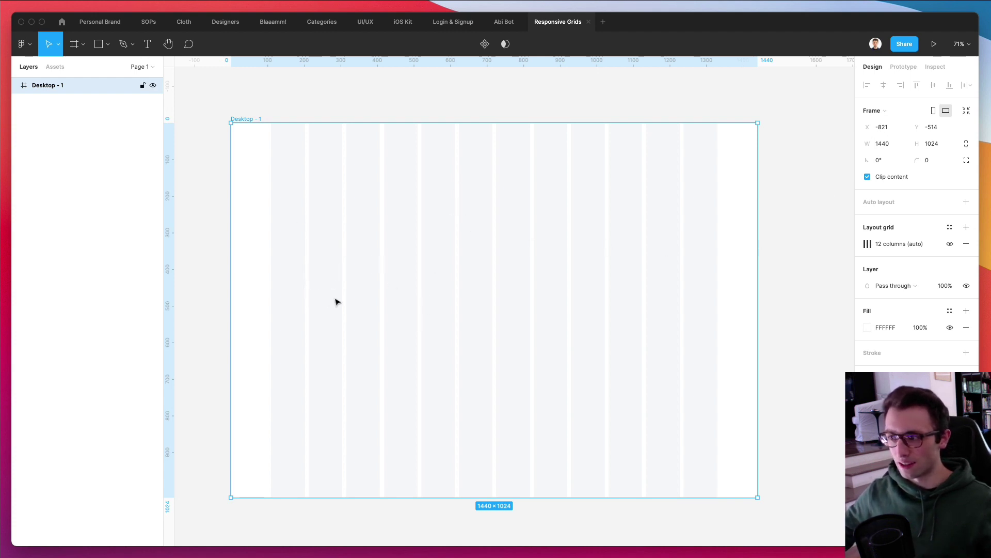
# Step: Add a second layout grid to Desktop - 1 set to 47 rows
pyautogui.click(966, 228)
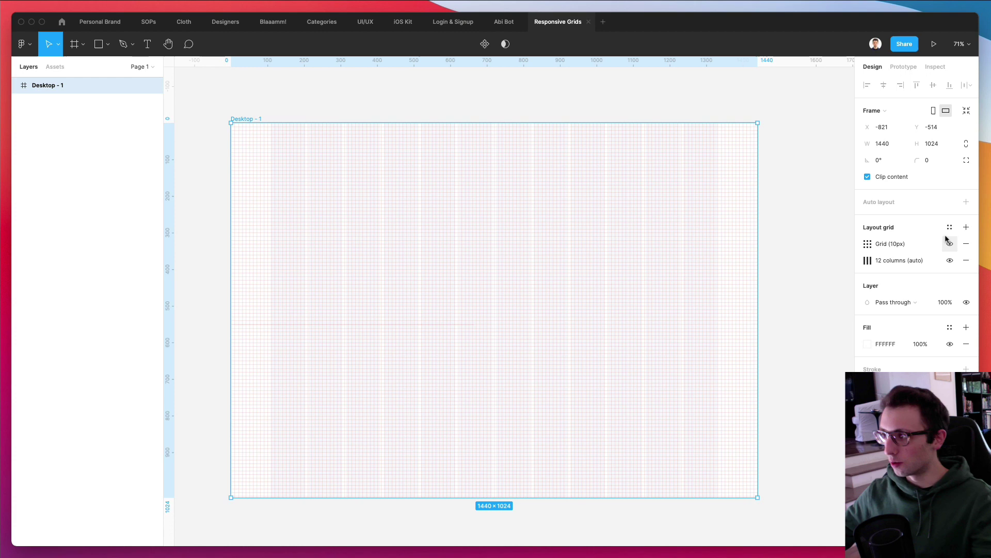
pyautogui.click(868, 244)
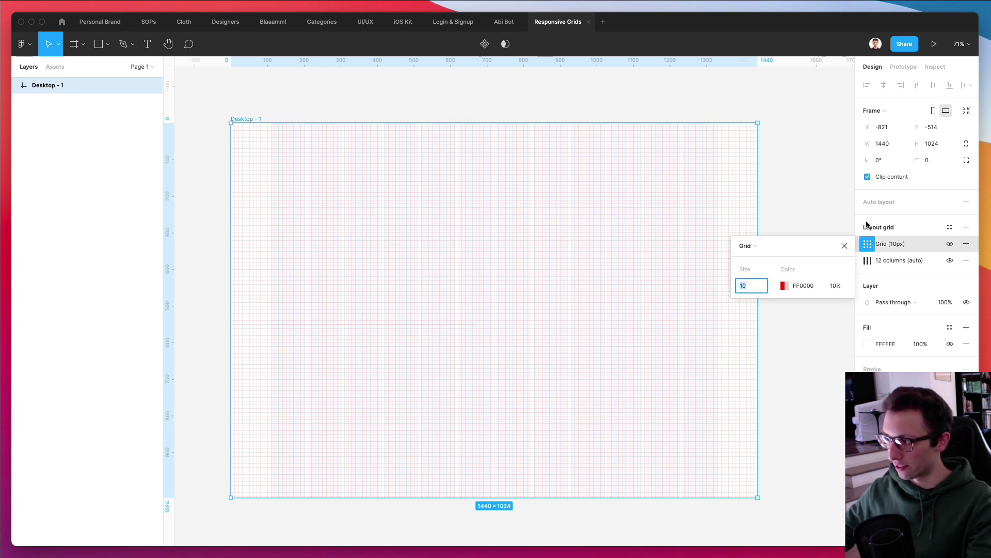
pyautogui.click(751, 247)
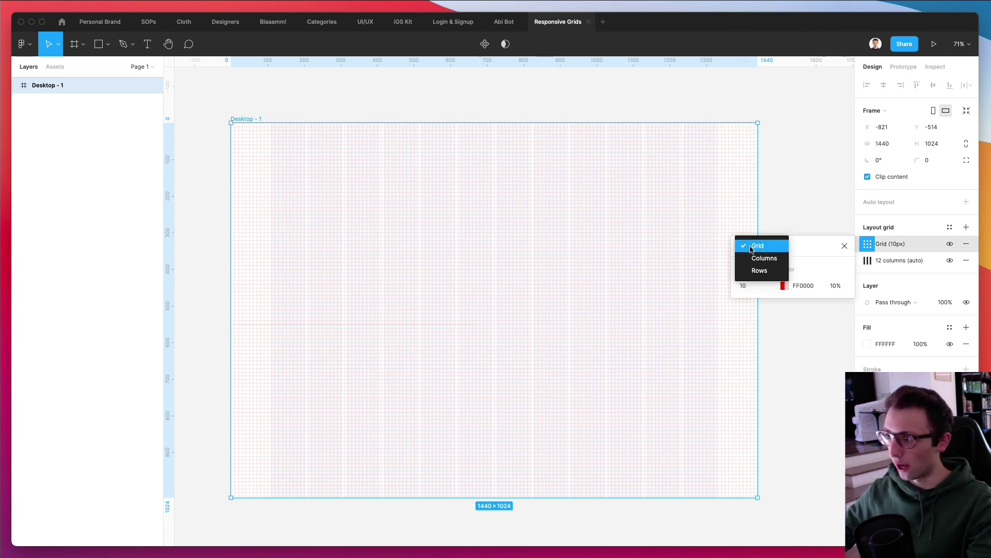
pyautogui.click(768, 270)
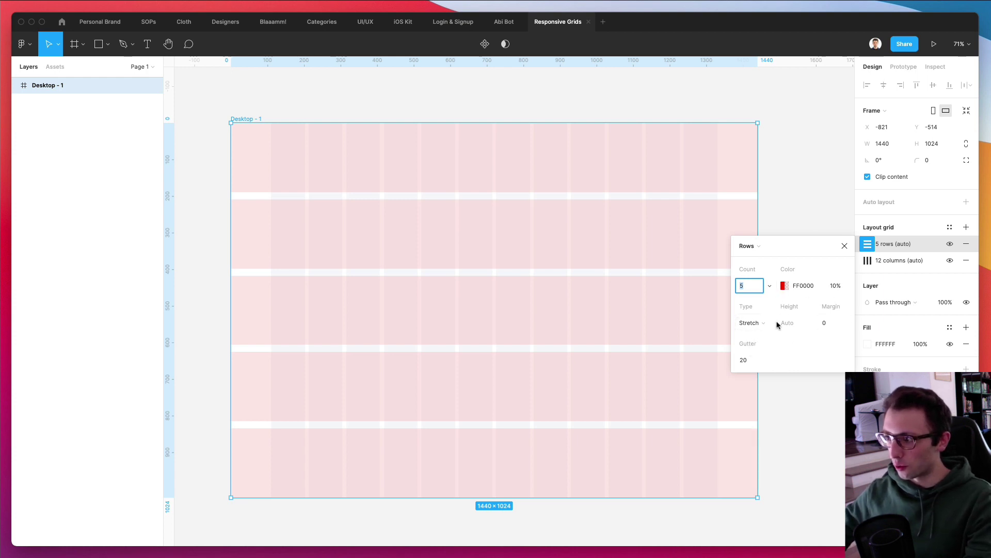
pyautogui.write('35')
pyautogui.press('Return')
pyautogui.write('47')
pyautogui.press('Return')
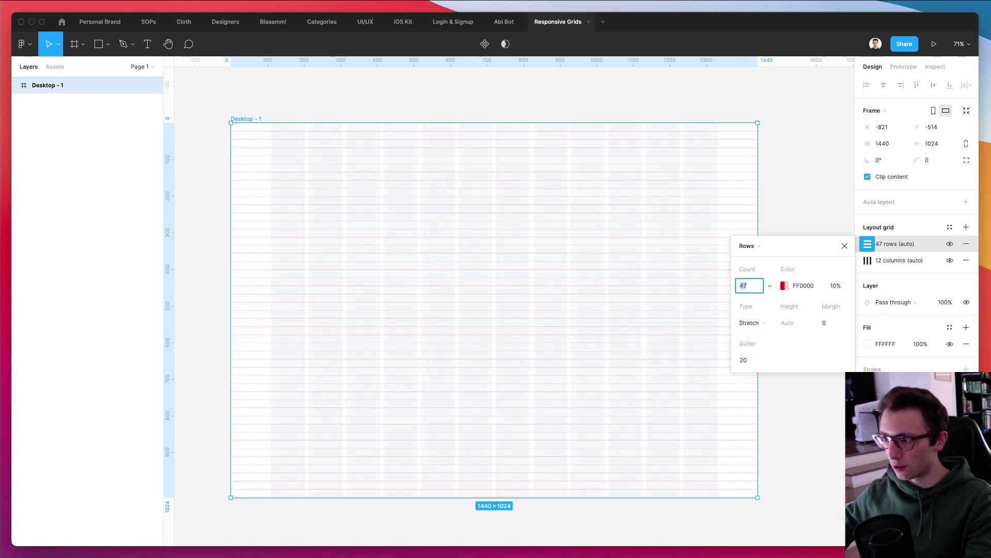
pyautogui.scroll(5, 277, 215)
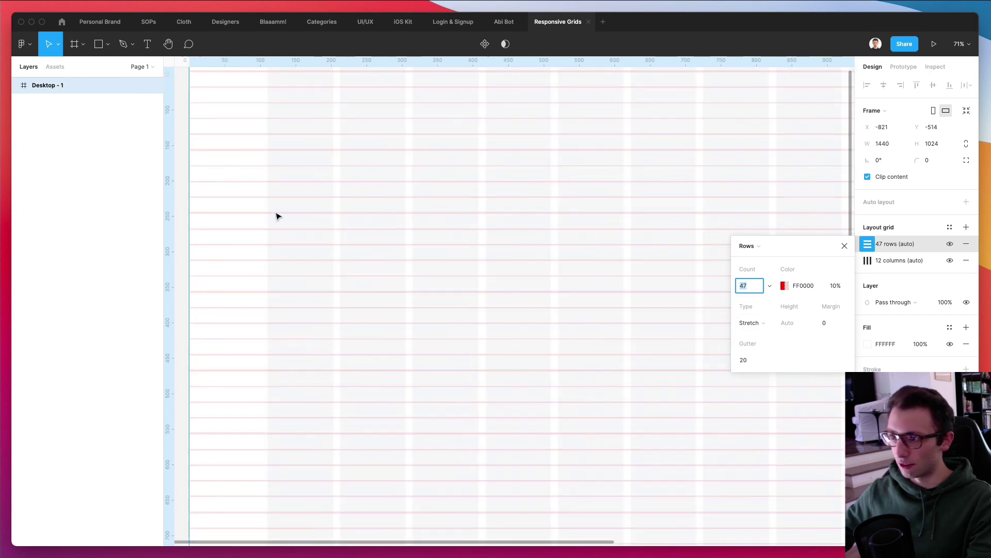
pyautogui.click(795, 323)
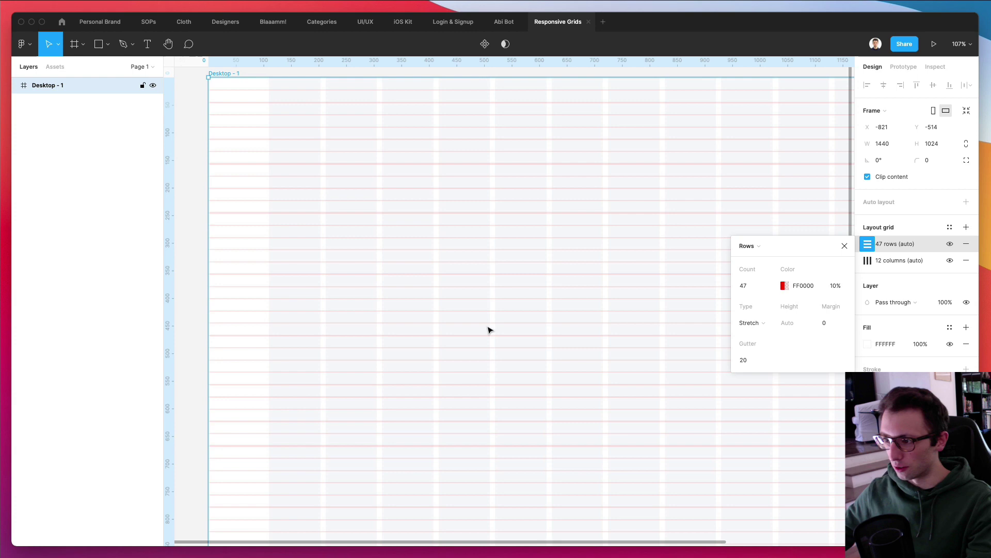
# Step: Set the row gutter to 0
pyautogui.click(757, 360)
pyautogui.write('0')
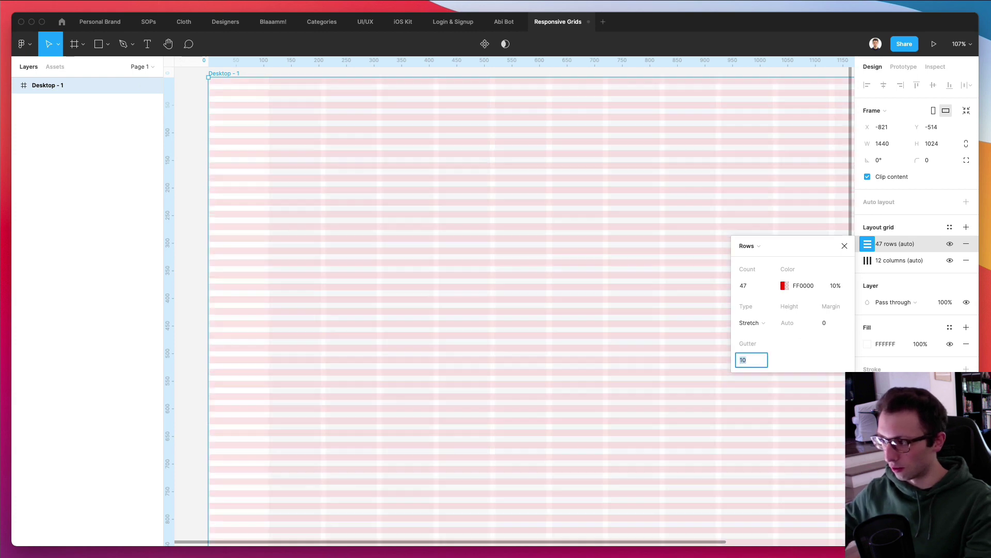
pyautogui.press('Return')
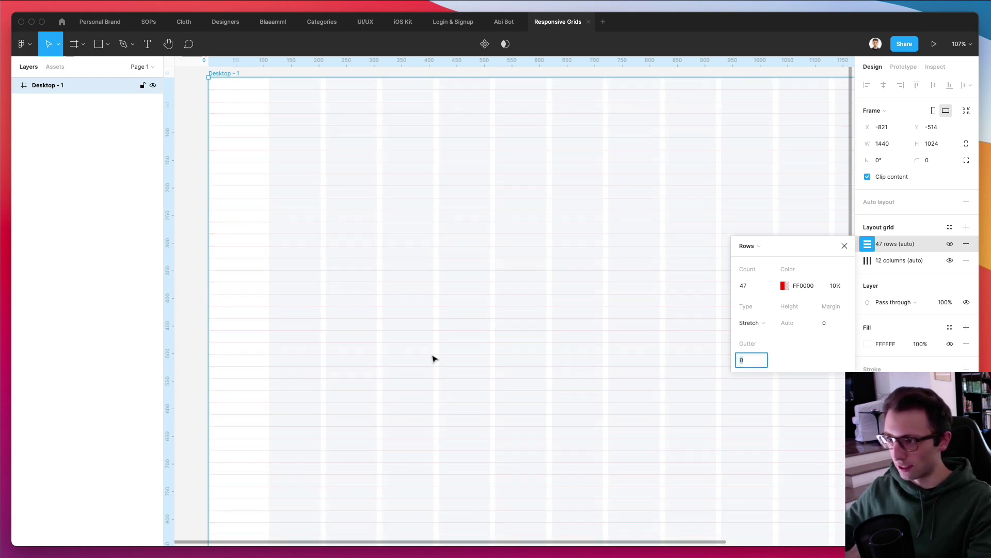
pyautogui.scroll(-2, 449, 258)
pyautogui.hscroll(2, 449, 258)
pyautogui.scroll(-3, 441, 238)
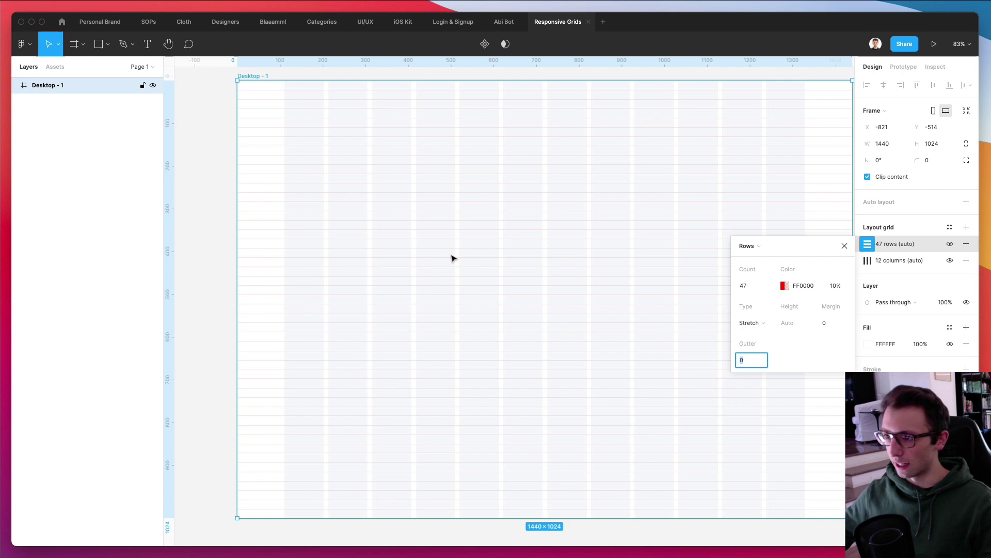
pyautogui.press('Return')
# Step: Duplicate Desktop - 1 as Desktop - 2 and set its width to 960
pyautogui.press('Escape')
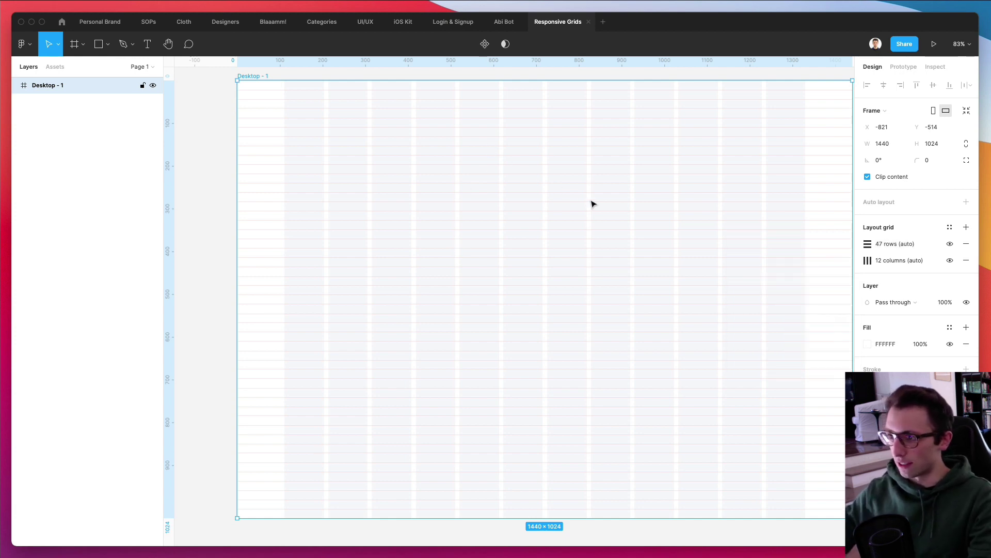
pyautogui.scroll(-5, 593, 204)
pyautogui.hscroll(2, 569, 206)
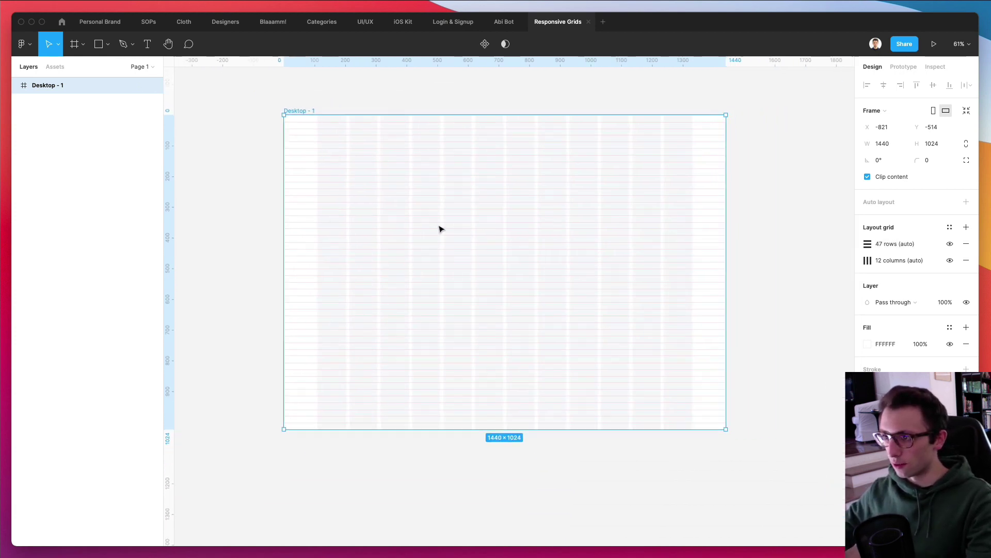
pyautogui.scroll(-3, 441, 228)
pyautogui.moveTo(376, 223); pyautogui.dragTo(768, 210)
pyautogui.hscroll(5, 768, 210)
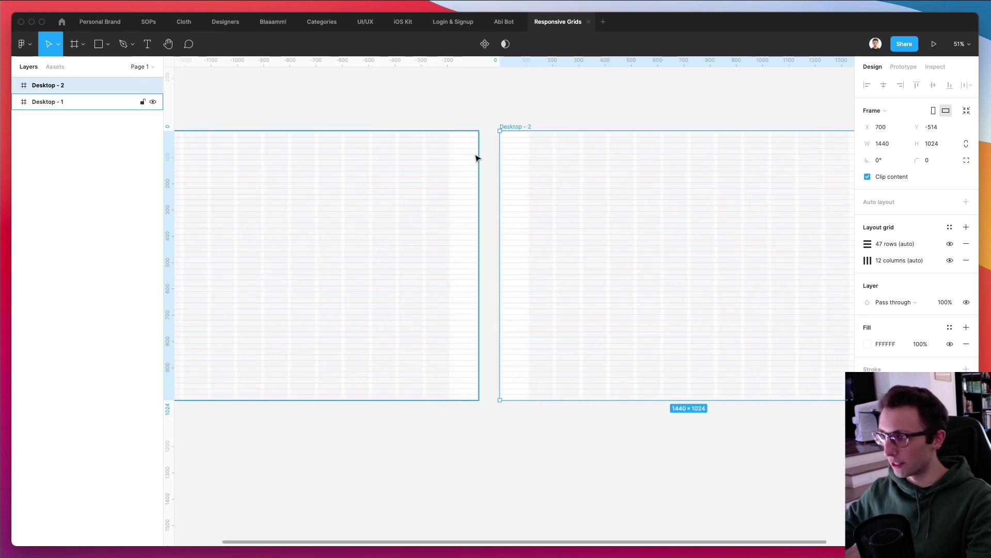
pyautogui.scroll(-5, 492, 190)
pyautogui.scroll(1, 712, 134)
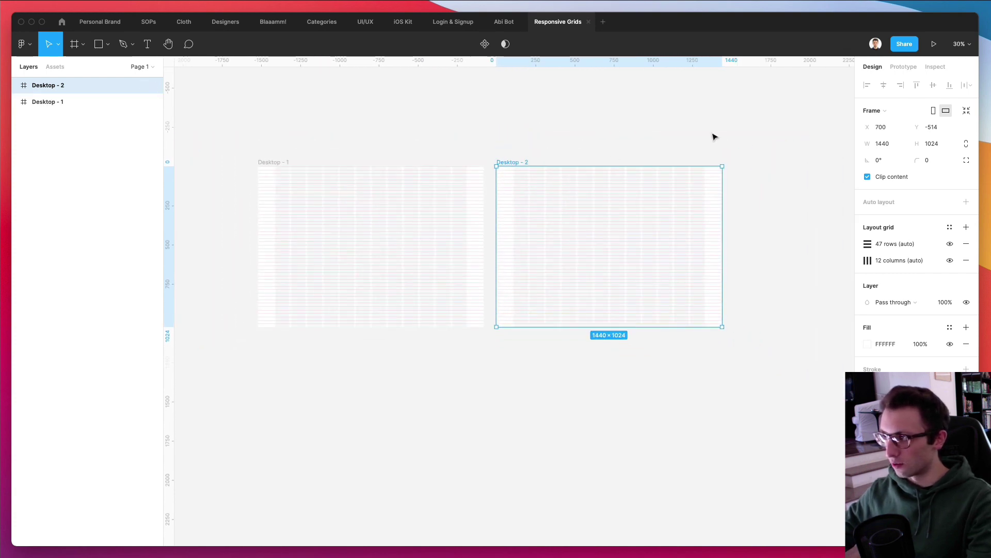
pyautogui.click(891, 147)
pyautogui.write('960')
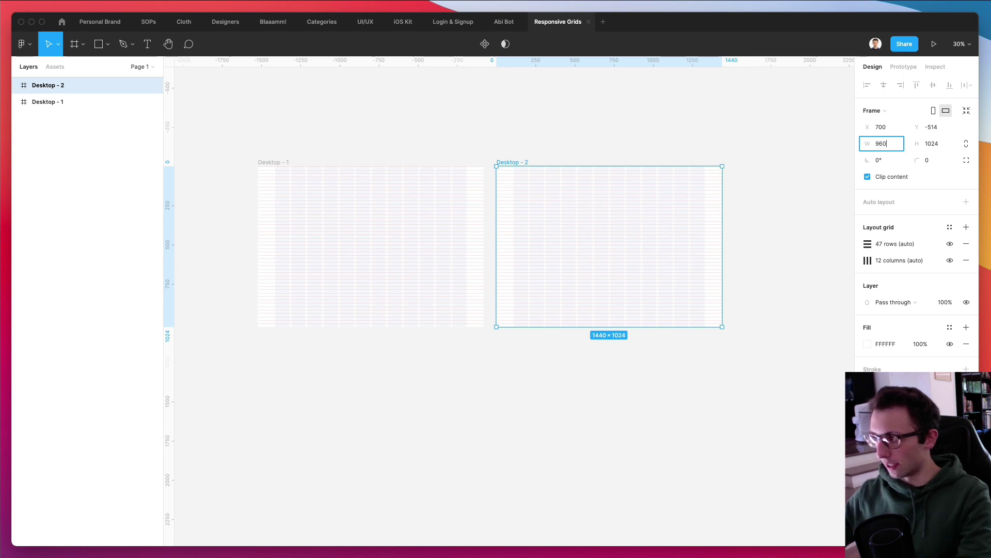
pyautogui.press('Return')
# Step: Duplicate Desktop - 2 as Desktop - 3
pyautogui.scroll(5, 571, 268)
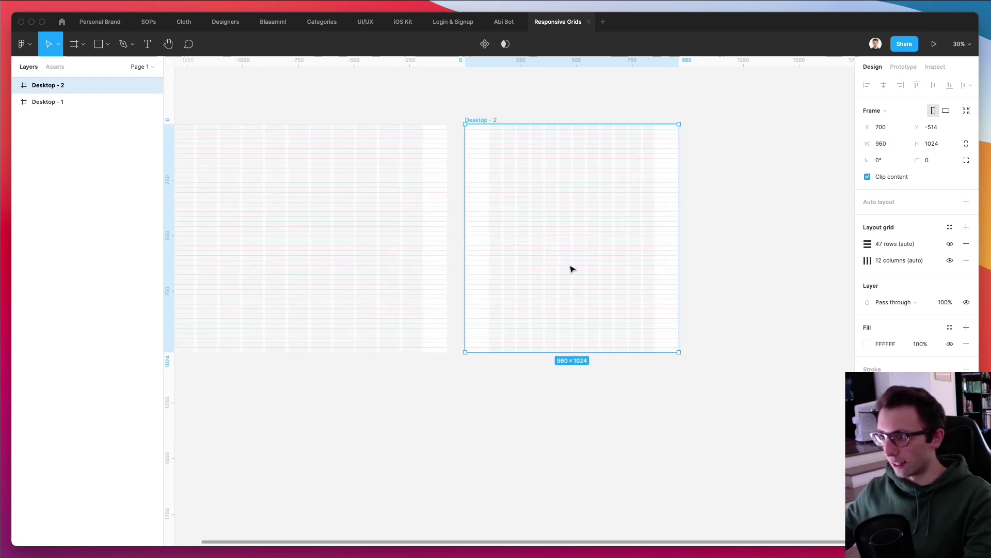
pyautogui.scroll(-2, 500, 169)
pyautogui.moveTo(500, 168); pyautogui.dragTo(713, 175)
# Step: Set Desktop - 3's width to 365, making it 365×1024
pyautogui.hscroll(2, 713, 175)
pyautogui.click(878, 146)
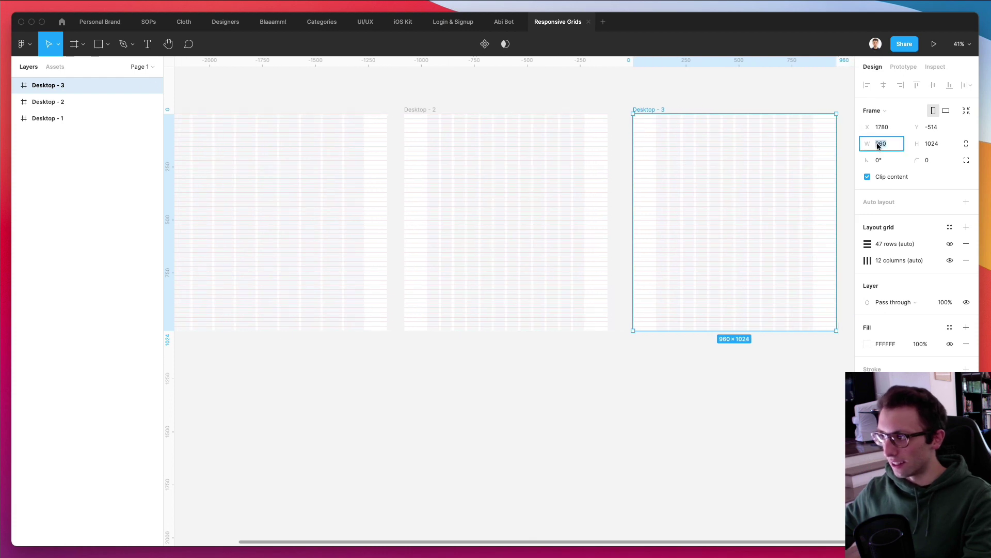
pyautogui.write('365')
pyautogui.press('Return')
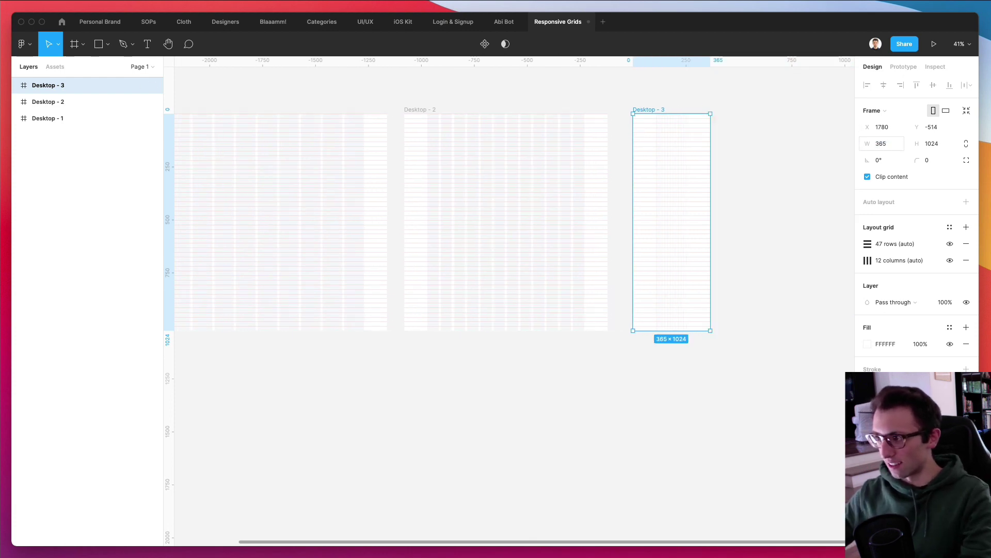
pyautogui.scroll(5, 708, 165)
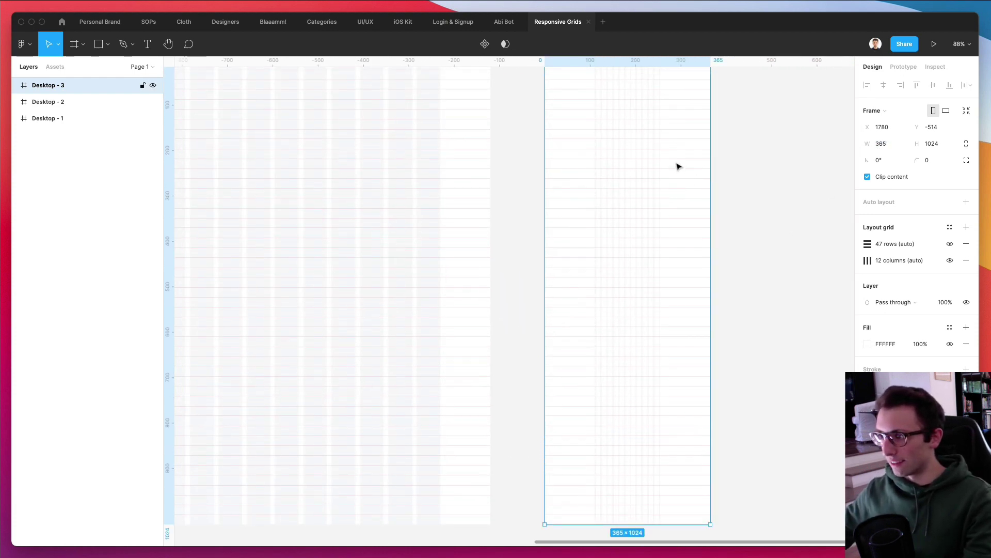
pyautogui.scroll(3, 549, 144)
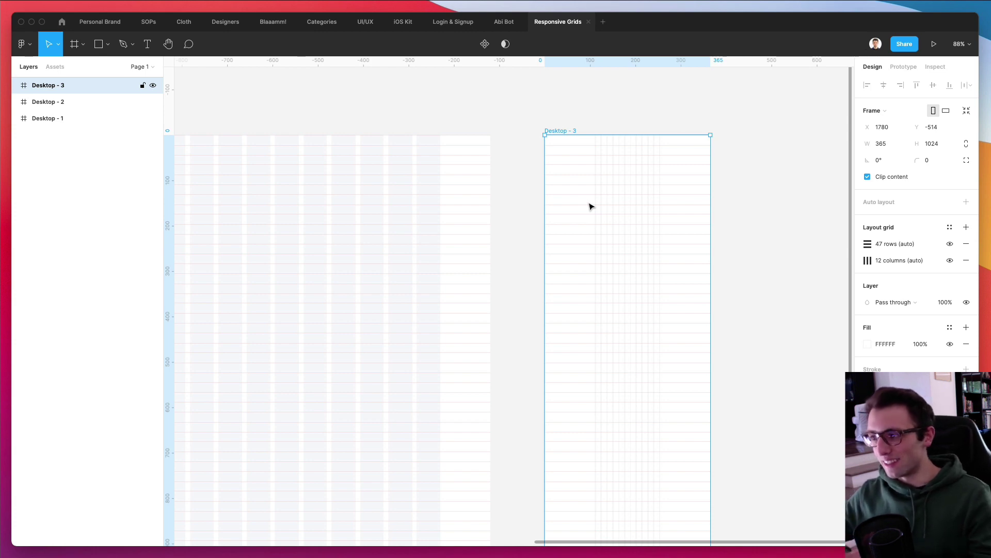
pyautogui.hscroll(2, 622, 148)
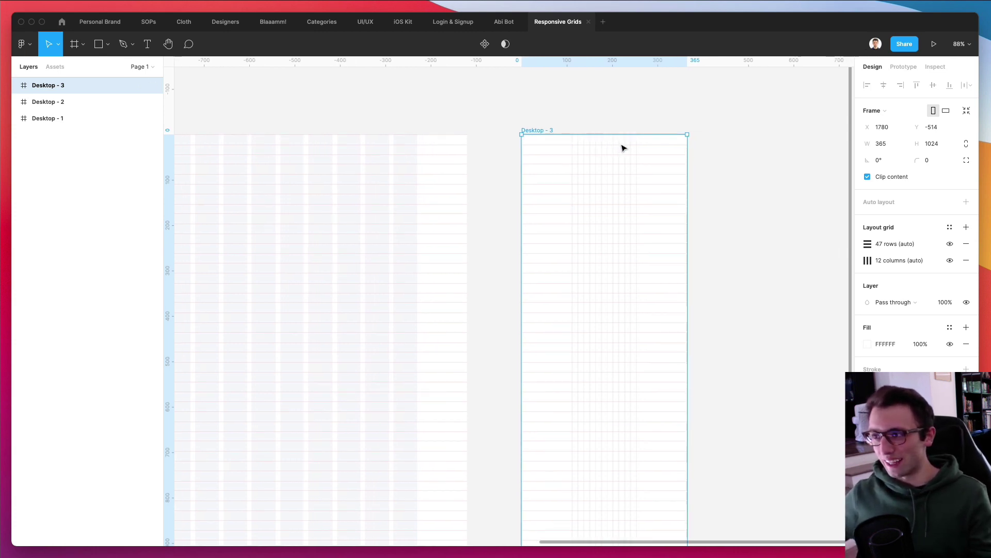
pyautogui.hscroll(-1, 600, 160)
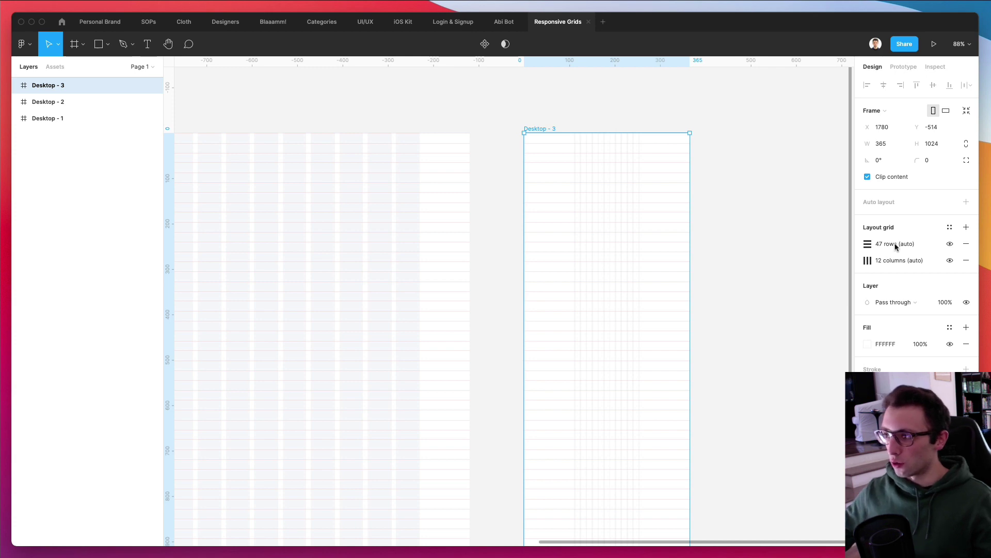
# Step: Change Desktop - 3's 12-column grid to 2 stretch columns with a 20 px margin
pyautogui.click(866, 261)
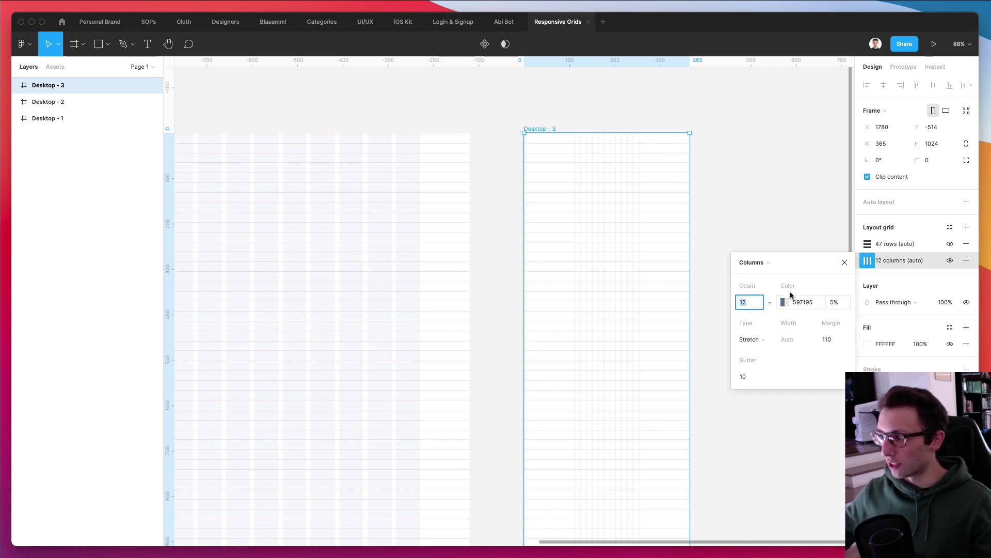
pyautogui.click(828, 338)
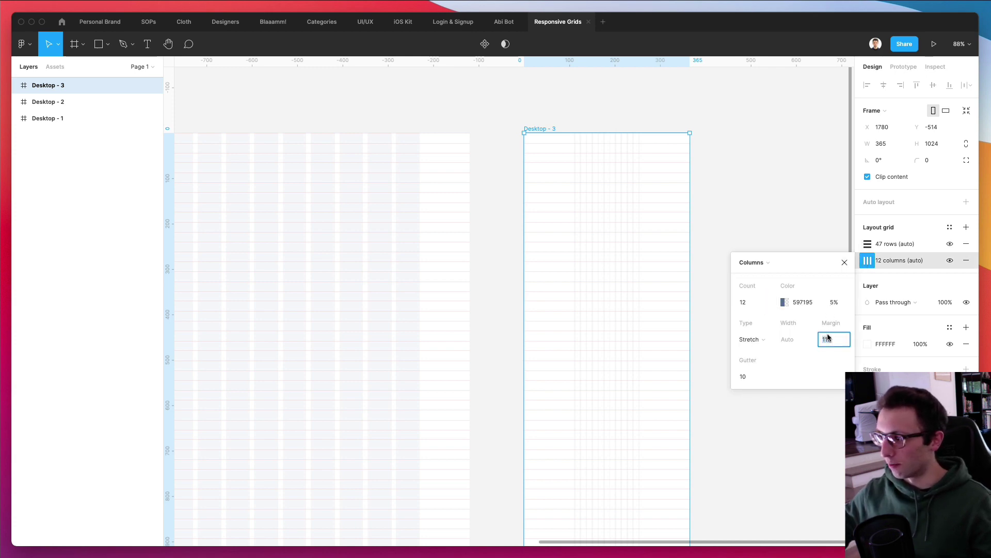
pyautogui.write('20')
pyautogui.press('Return')
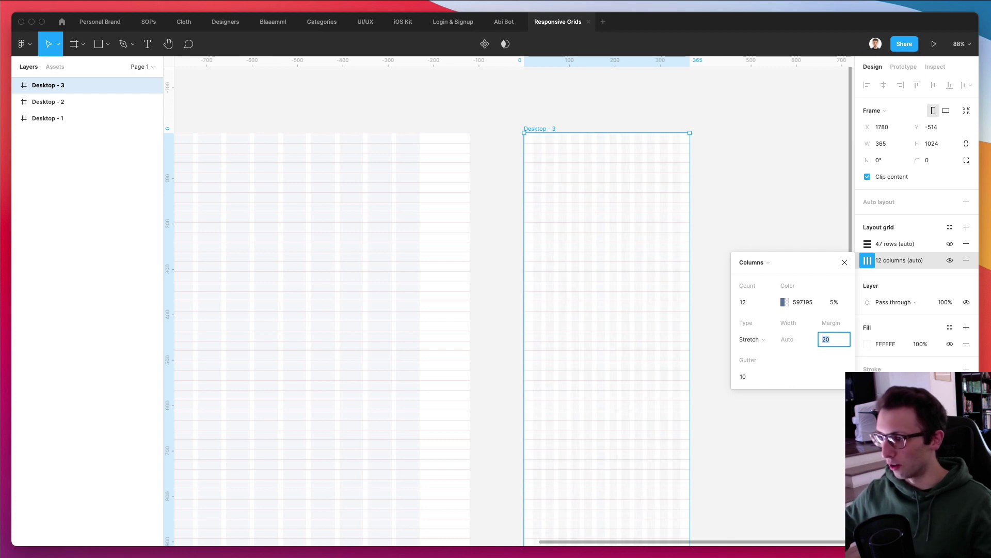
pyautogui.click(749, 303)
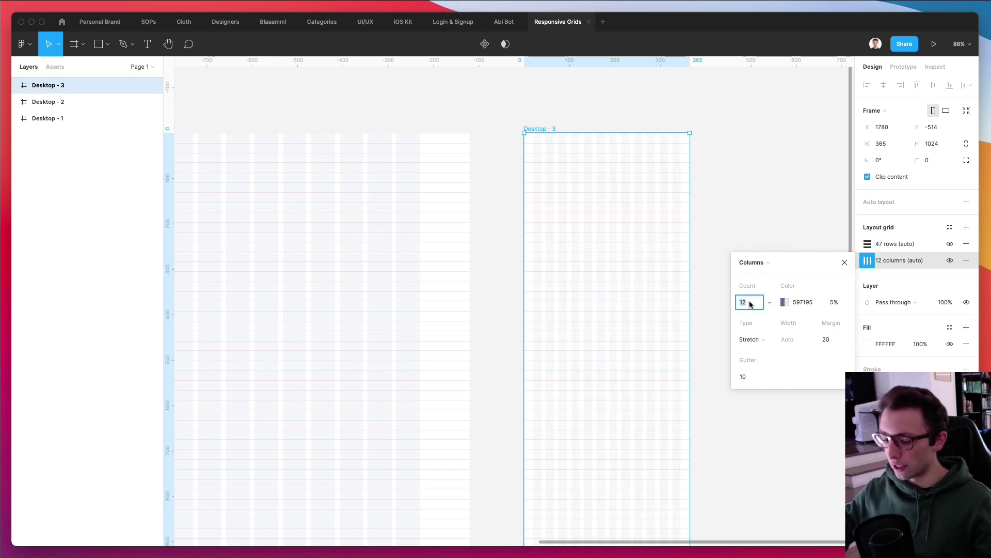
pyautogui.write('2')
pyautogui.press('Return')
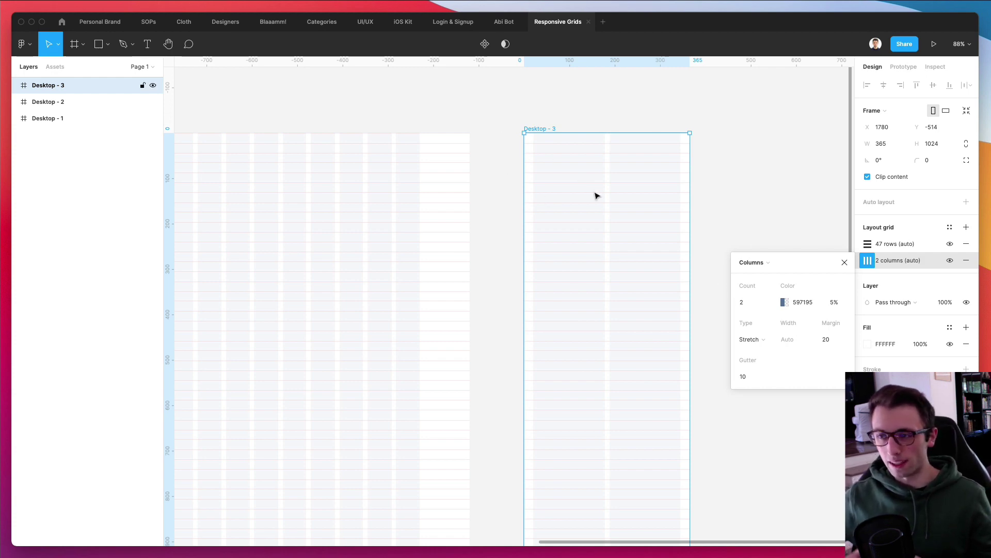
pyautogui.hscroll(-5, 596, 195)
# Step: Give Desktop - 2 an 8-column grid with 30 px margin, then narrow it to test stretching
pyautogui.click(438, 162)
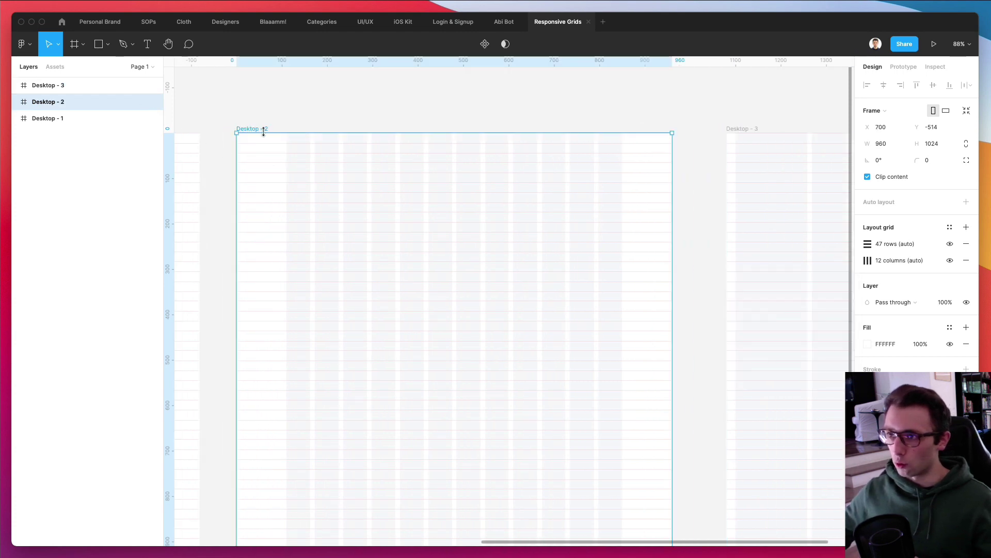
pyautogui.click(868, 261)
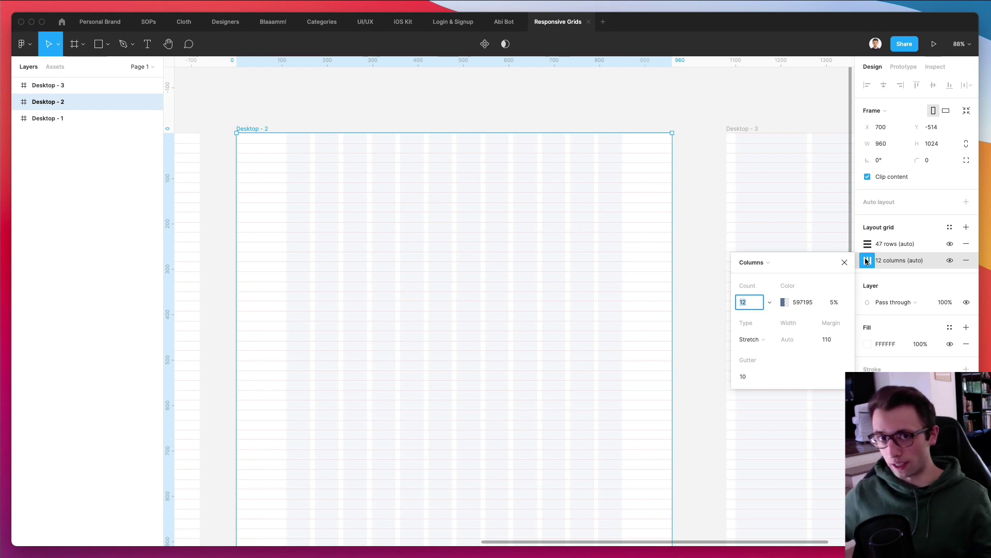
pyautogui.write('0')
pyautogui.press('Return')
pyautogui.write('8')
pyautogui.press('Return')
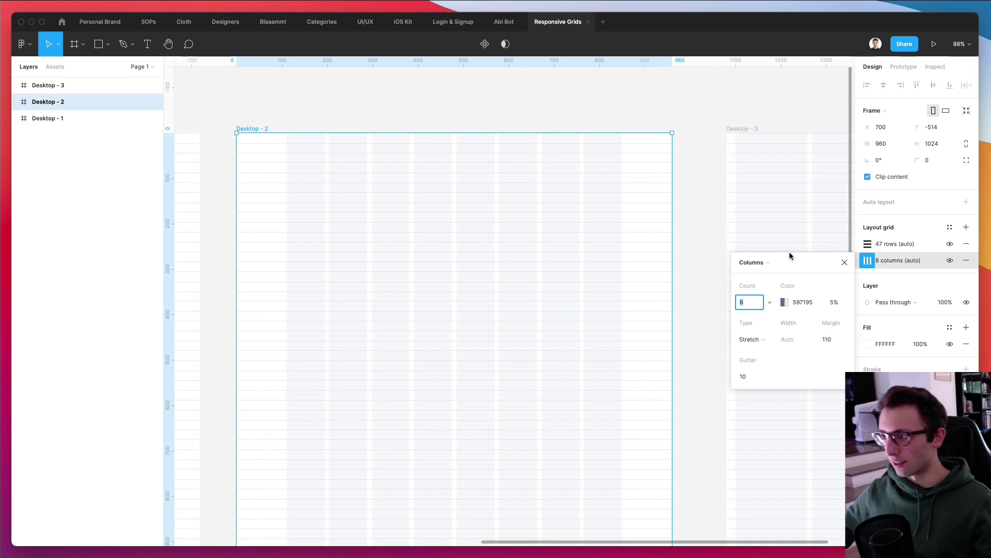
pyautogui.click(826, 338)
pyautogui.write('50')
pyautogui.press('Return')
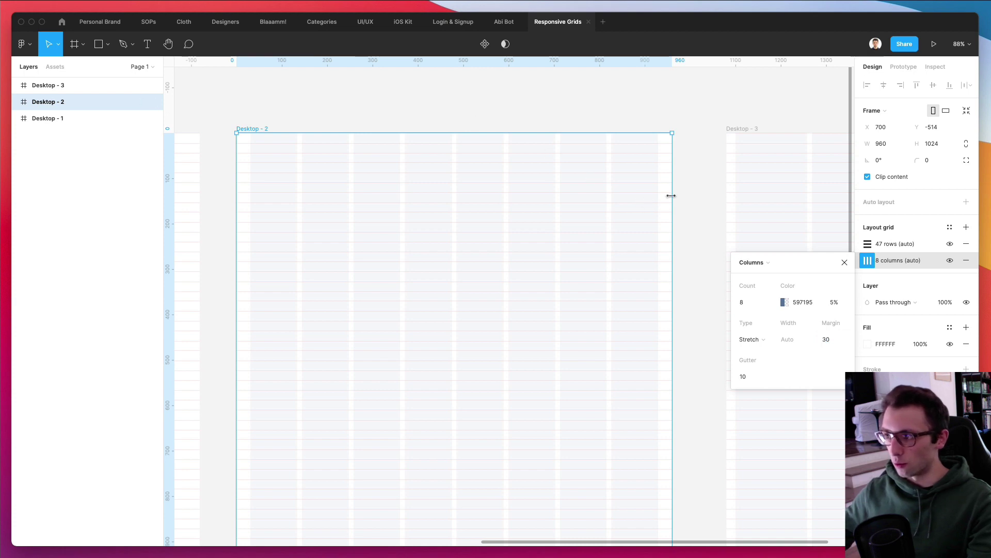
pyautogui.moveTo(671, 194); pyautogui.dragTo(620, 194)
# Step: Deselect the frame, zoom out, hide the UI with Cmd+\, and zoom back onto the three frames
pyautogui.click(423, 102)
pyautogui.scroll(-5, 423, 102)
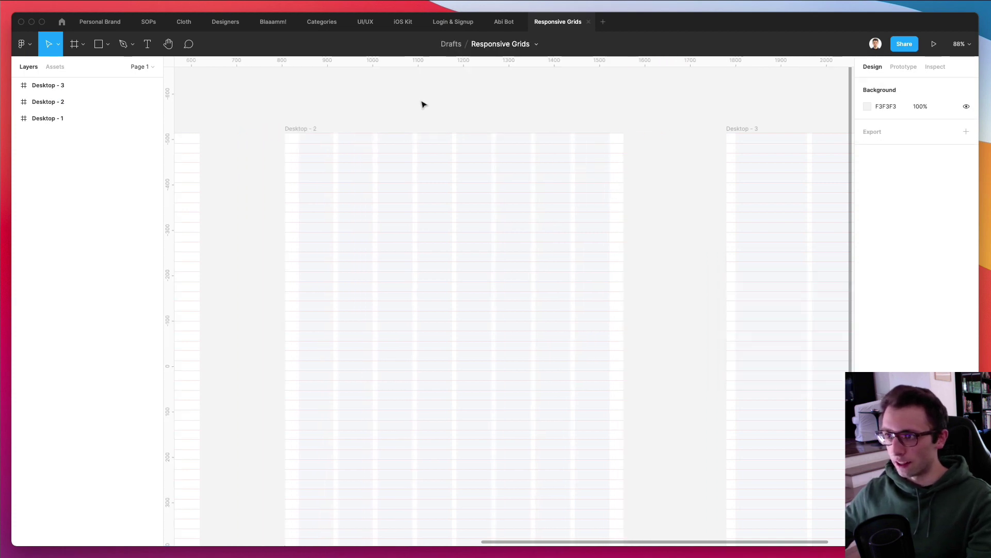
pyautogui.hscroll(-6, 422, 103)
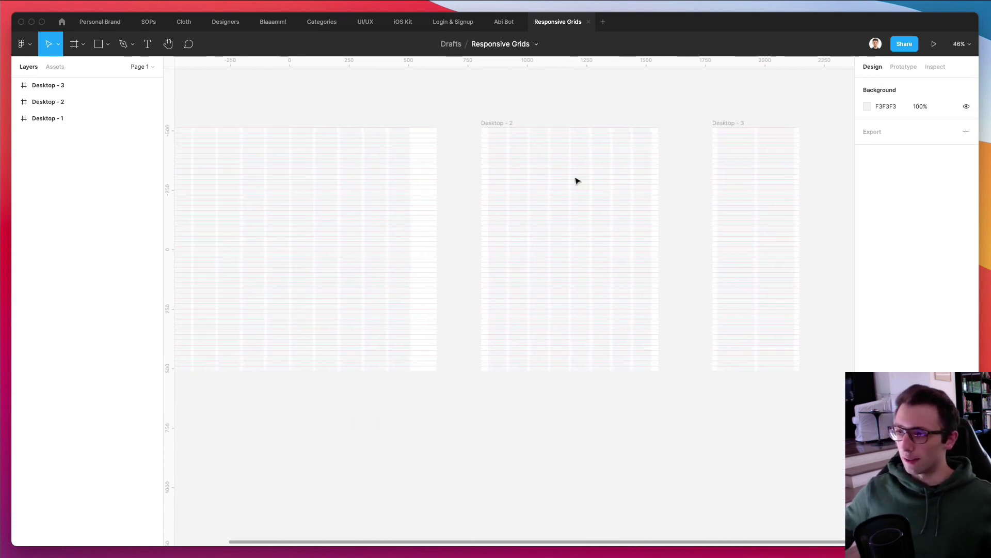
pyautogui.hscroll(-2, 413, 118)
pyautogui.scroll(1, 413, 117)
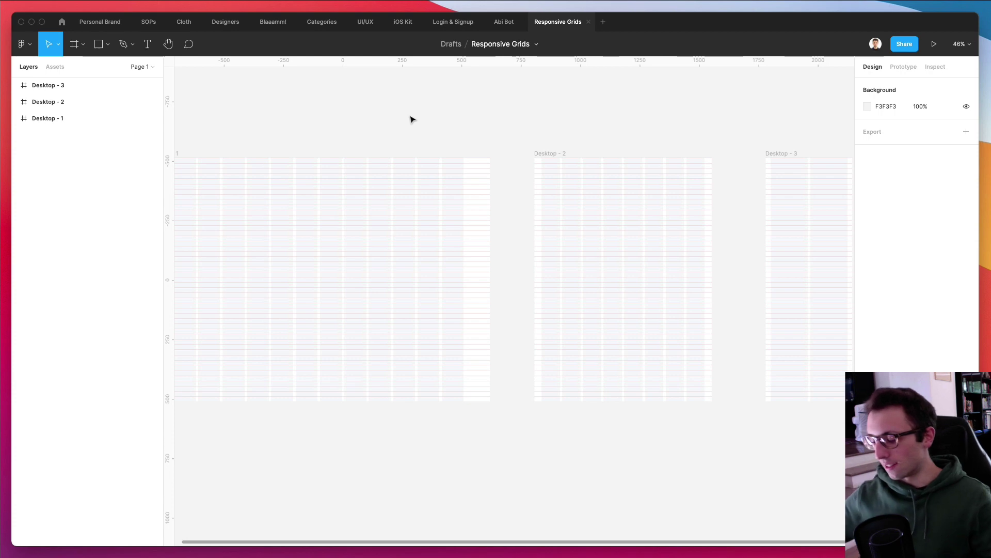
pyautogui.press('-')
pyautogui.press('super+backslash')
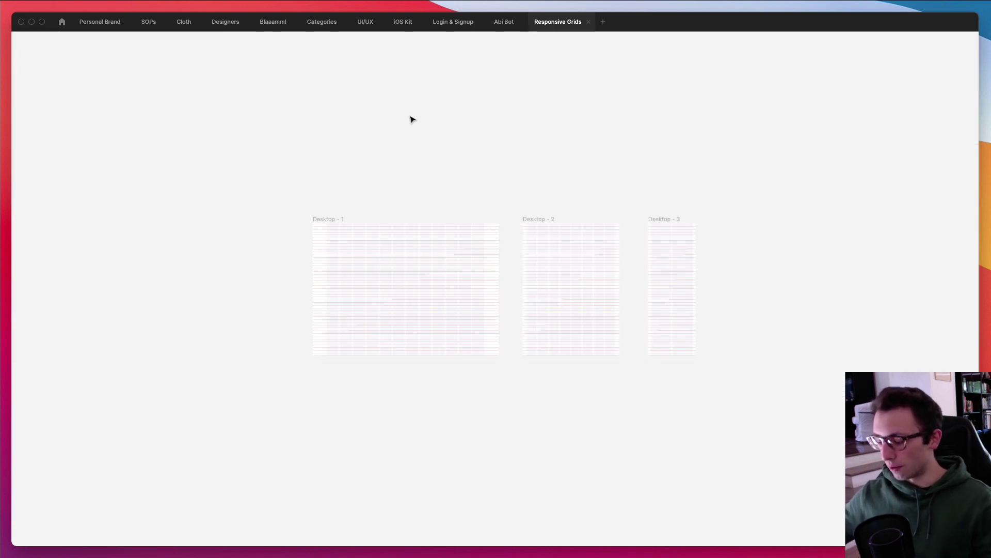
pyautogui.press('+')
pyautogui.hscroll(2, 411, 120)
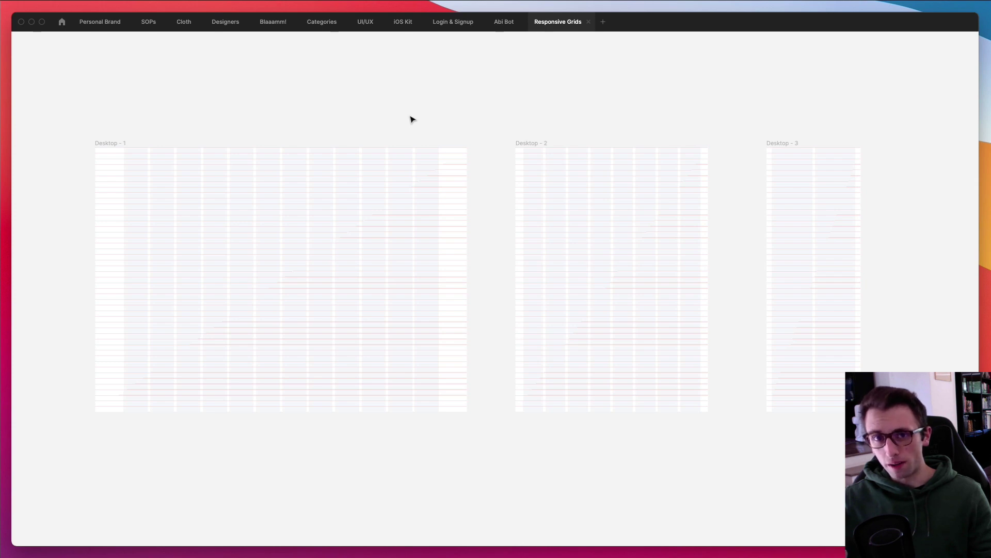
pyautogui.click(117, 141)
pyautogui.scroll(-2, 281, 144)
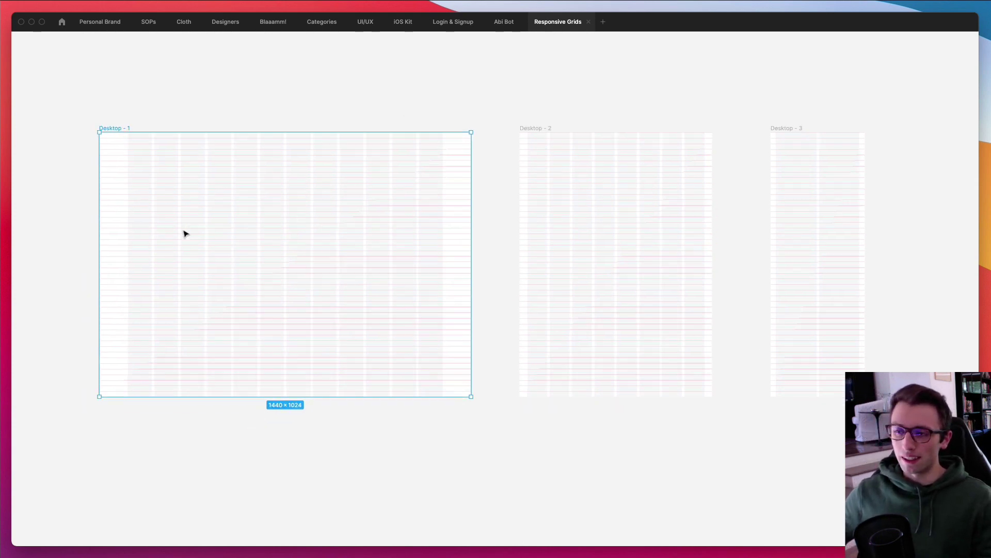
pyautogui.hscroll(-2, 186, 233)
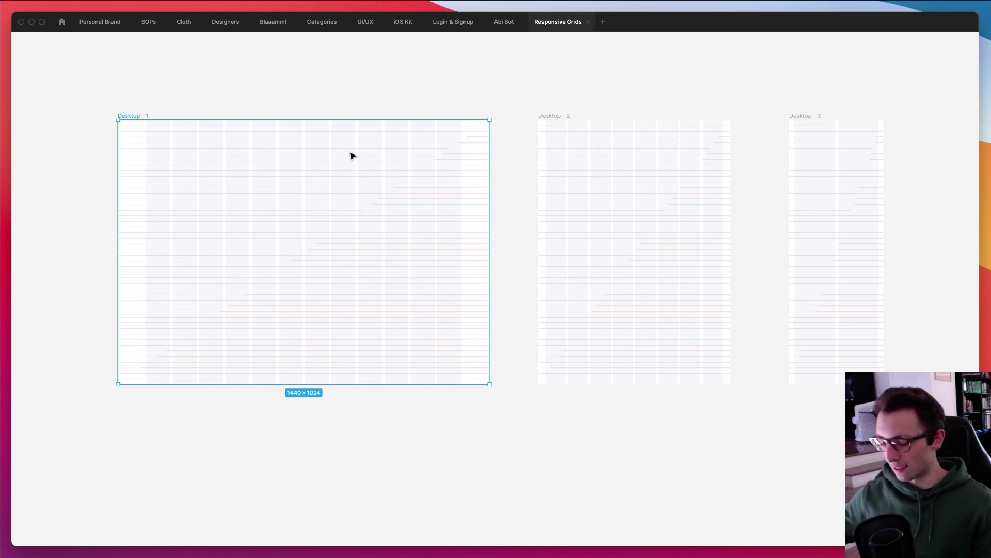
pyautogui.hotkey('shift', '0')
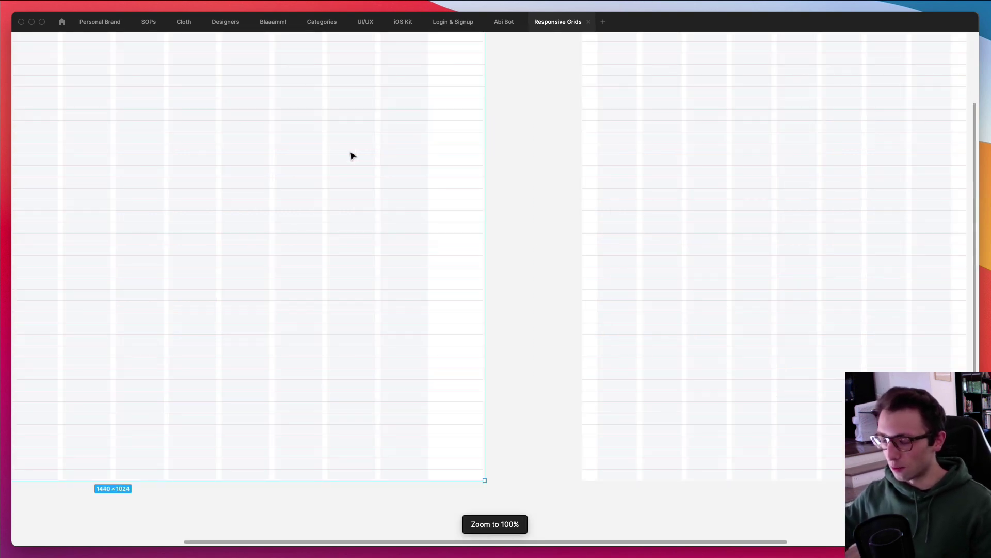
pyautogui.hotkey('shift', '0')
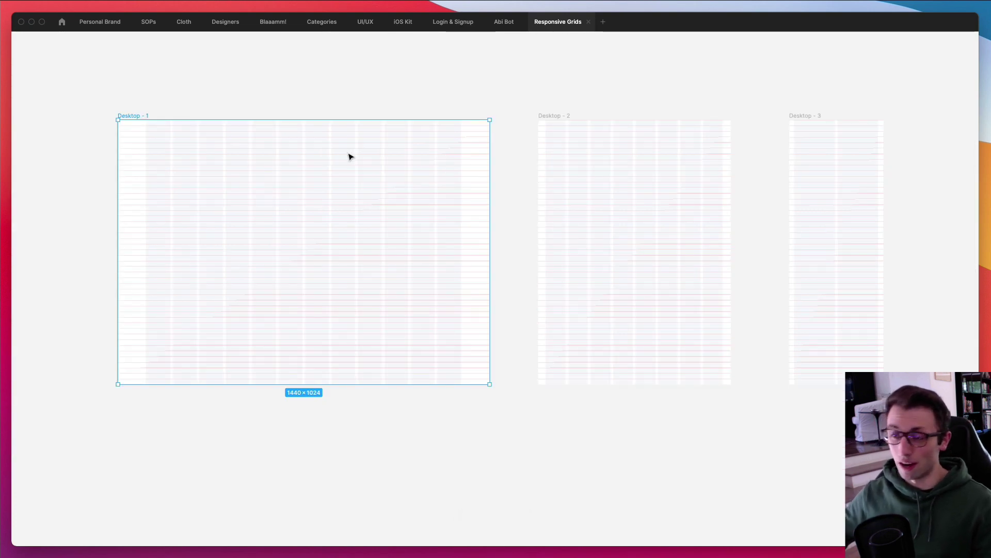
pyautogui.scroll(-1, 349, 157)
# Step: Restore the layers and design panels around the canvas
pyautogui.hotkey('ctrl', '\\')
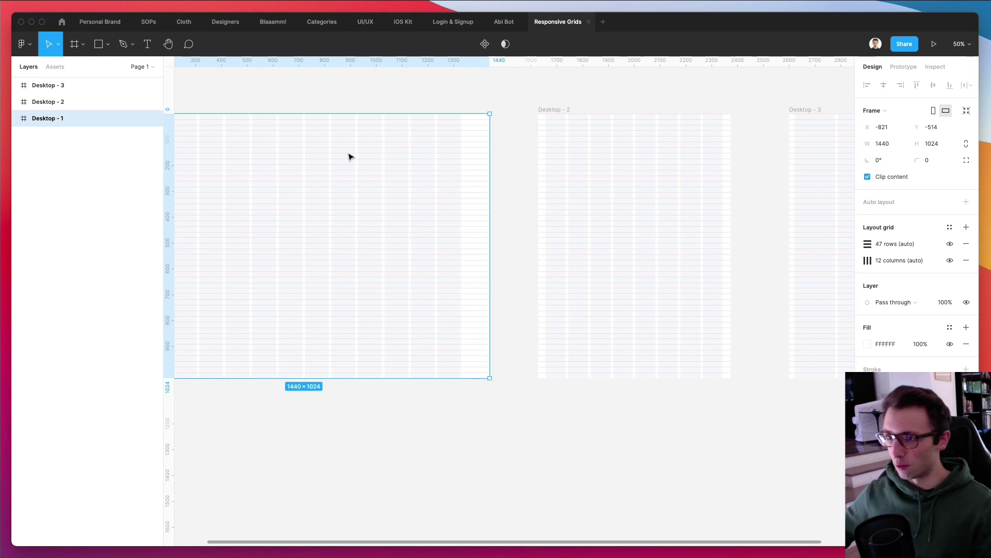
pyautogui.hscroll(-5, 349, 157)
pyautogui.scroll(3, 349, 157)
pyautogui.scroll(-3, 349, 156)
pyautogui.hscroll(2, 349, 156)
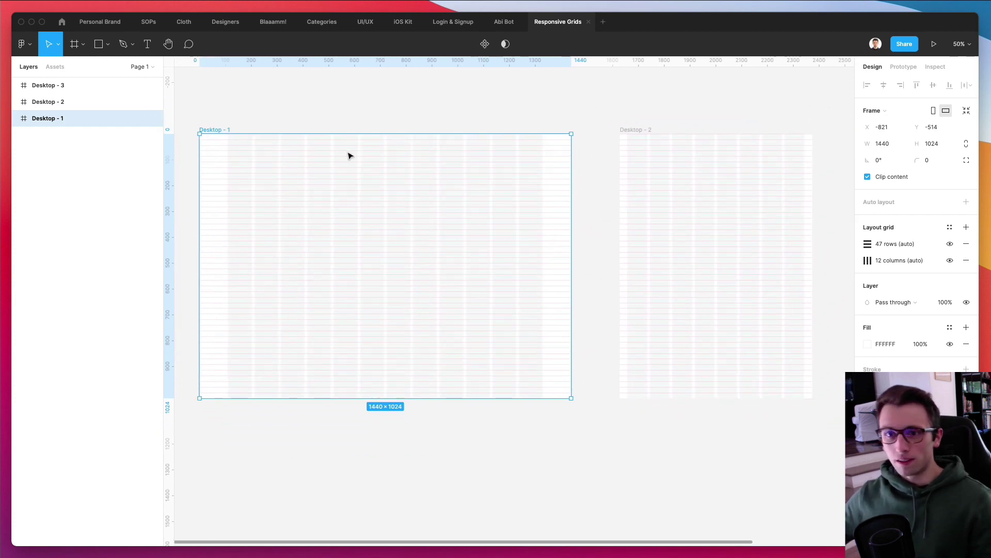
# Step: Review the snapping options under the main menu's Preferences, then dismiss the menu
pyautogui.click(23, 44)
pyautogui.moveTo(80, 97)
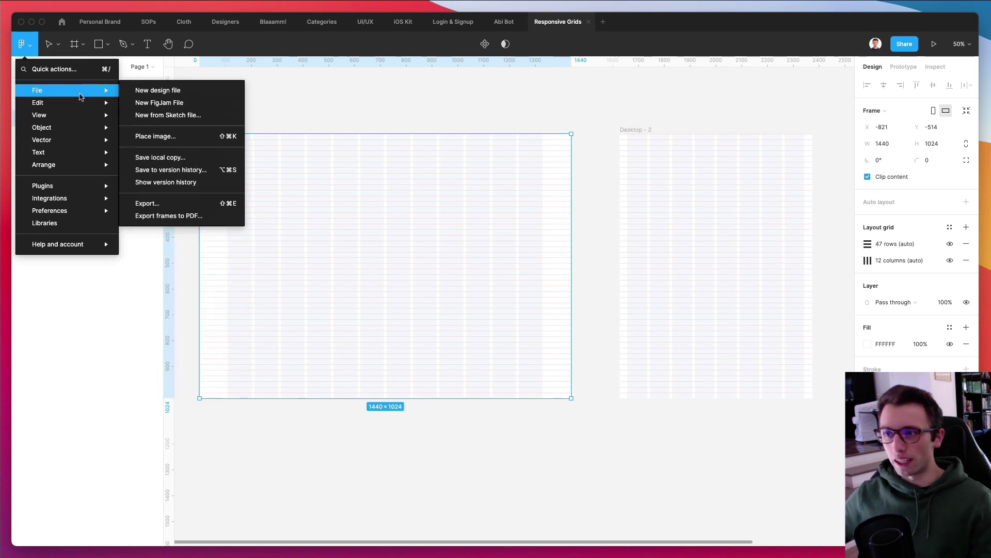
pyautogui.moveTo(80, 212)
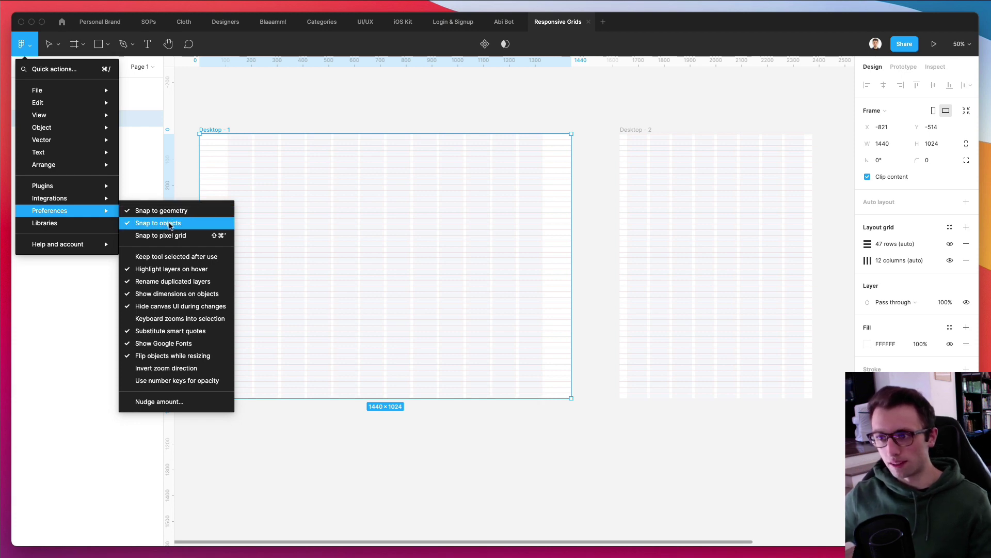
pyautogui.click(355, 265)
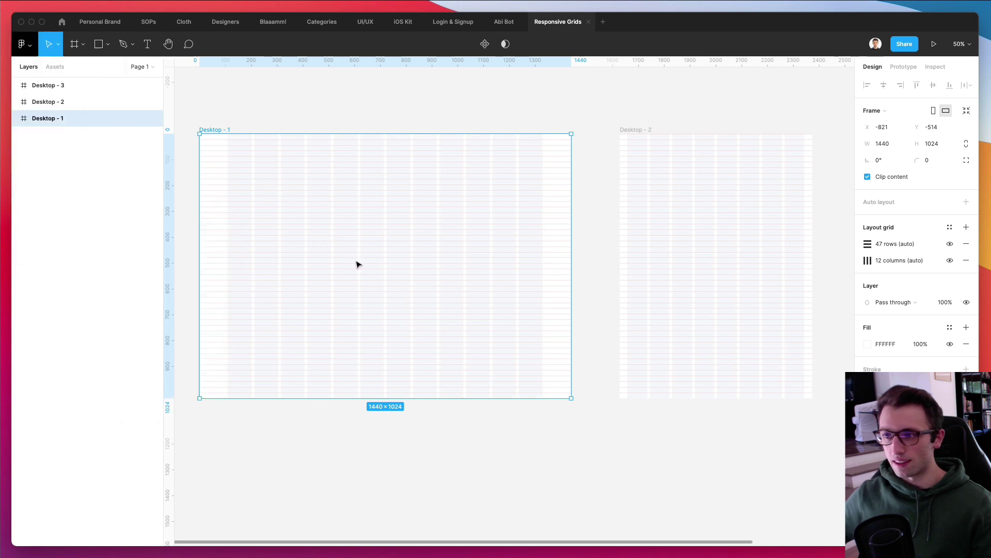
# Step: Draw a grey rectangle in Desktop - 1 and move it to X 622, Y 261 over the columns
pyautogui.press('r')
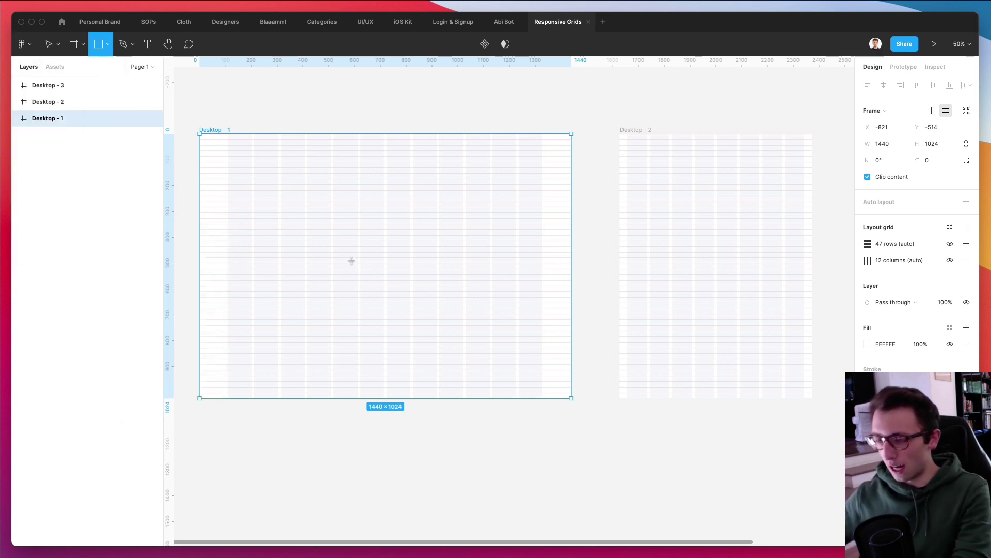
pyautogui.scroll(3, 341, 256)
pyautogui.scroll(3, 281, 206)
pyautogui.moveTo(314, 184); pyautogui.dragTo(438, 286)
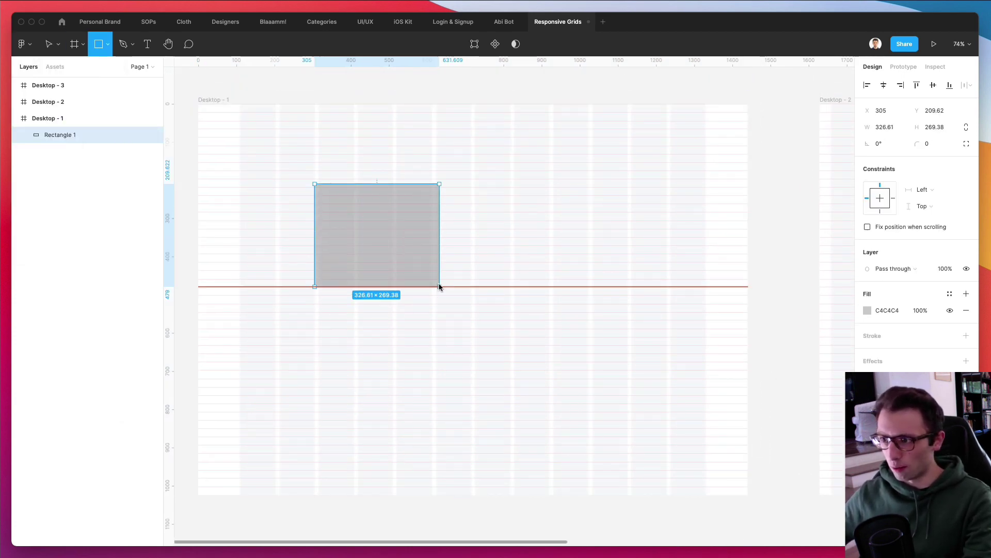
pyautogui.moveTo(347, 214)
pyautogui.mouseDown()
pyautogui.moveTo(377, 236)
pyautogui.moveTo(343, 226)
pyautogui.moveTo(372, 228)
pyautogui.moveTo(414, 263)
pyautogui.moveTo(420, 208)
pyautogui.moveTo(464, 233)
pyautogui.mouseUp()
pyautogui.scroll(5, 429, 214)
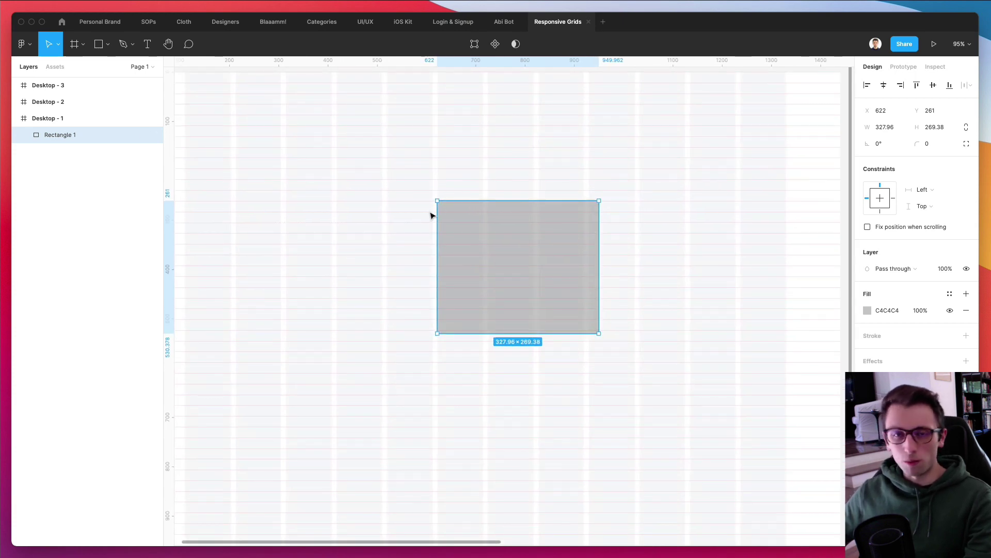
pyautogui.hscroll(-1, 432, 216)
pyautogui.click(22, 44)
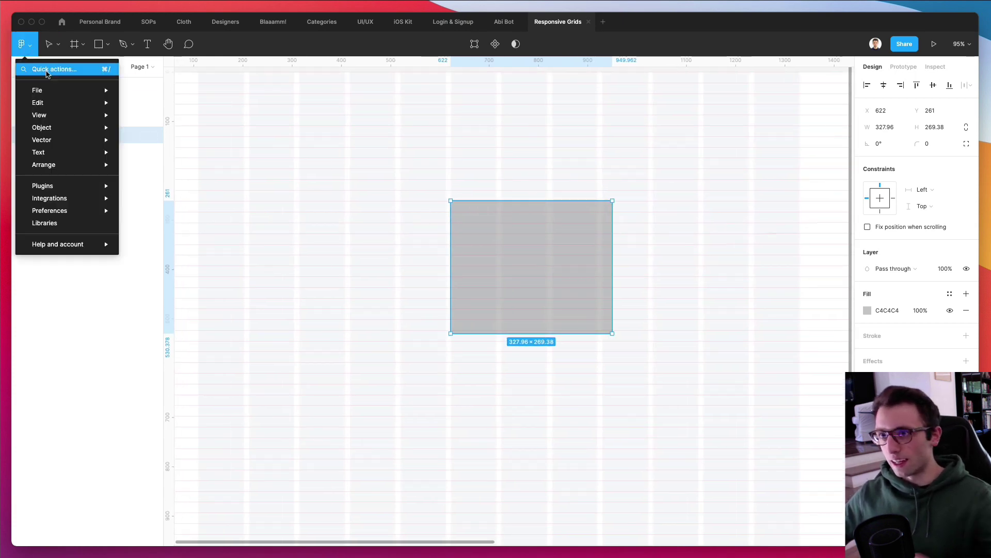
pyautogui.moveTo(54, 121)
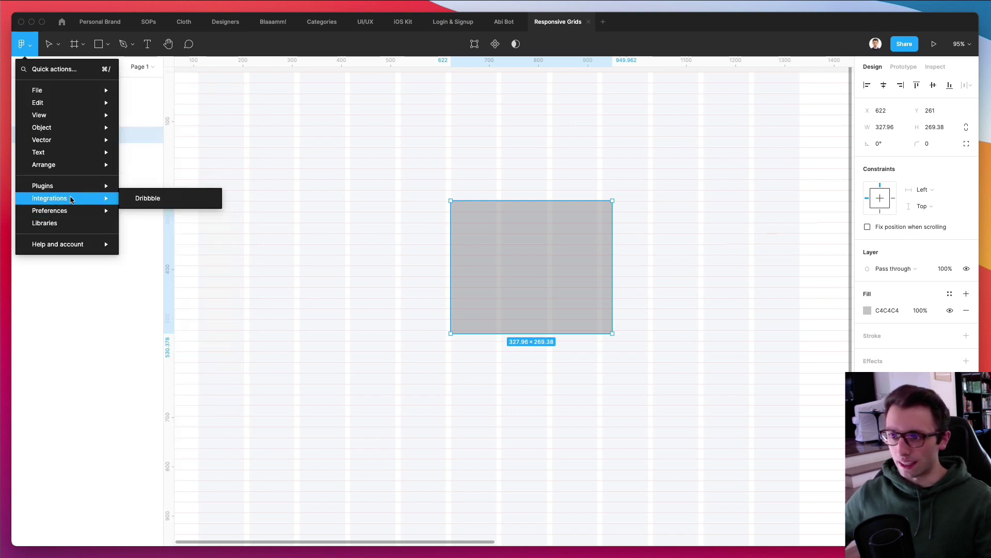
pyautogui.click(150, 401)
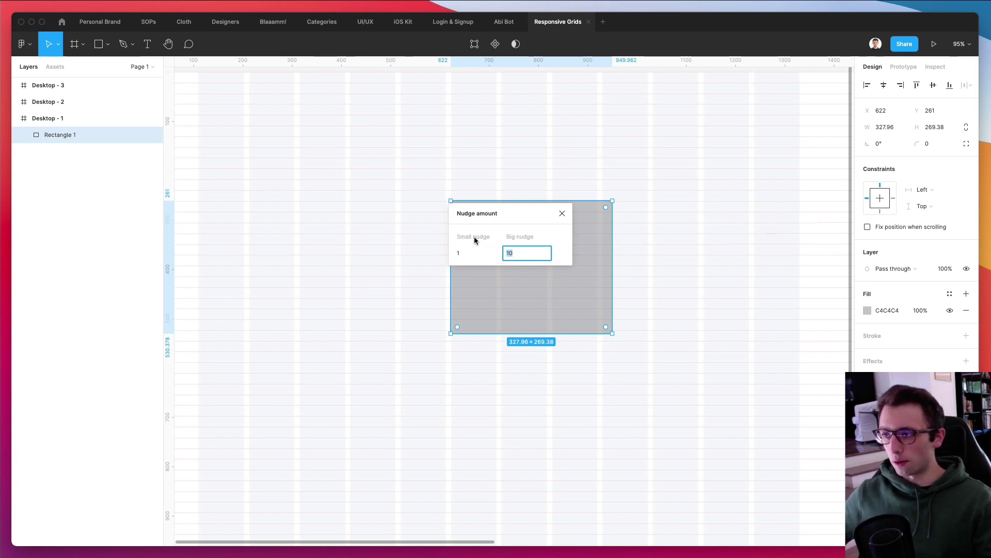
pyautogui.click(562, 214)
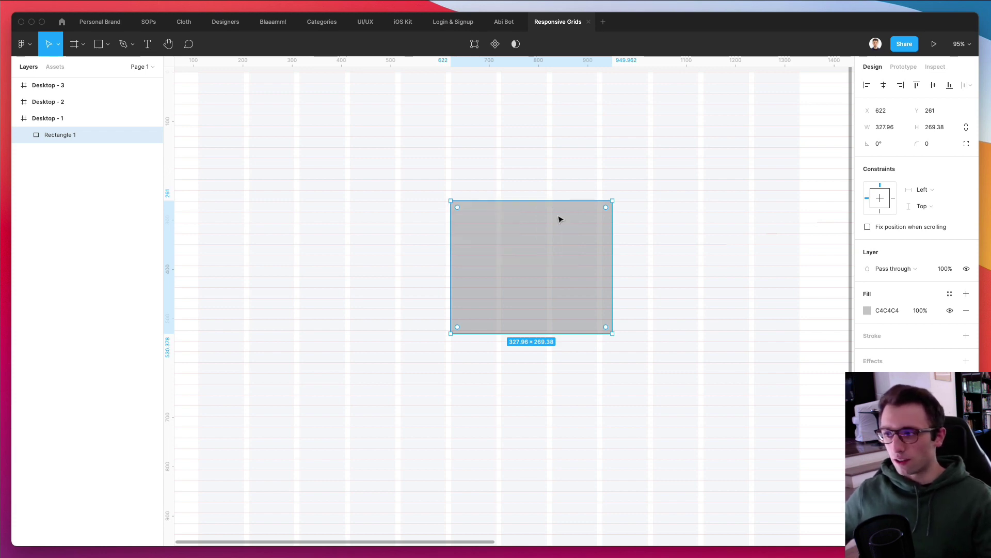
pyautogui.hscroll(-2, 617, 162)
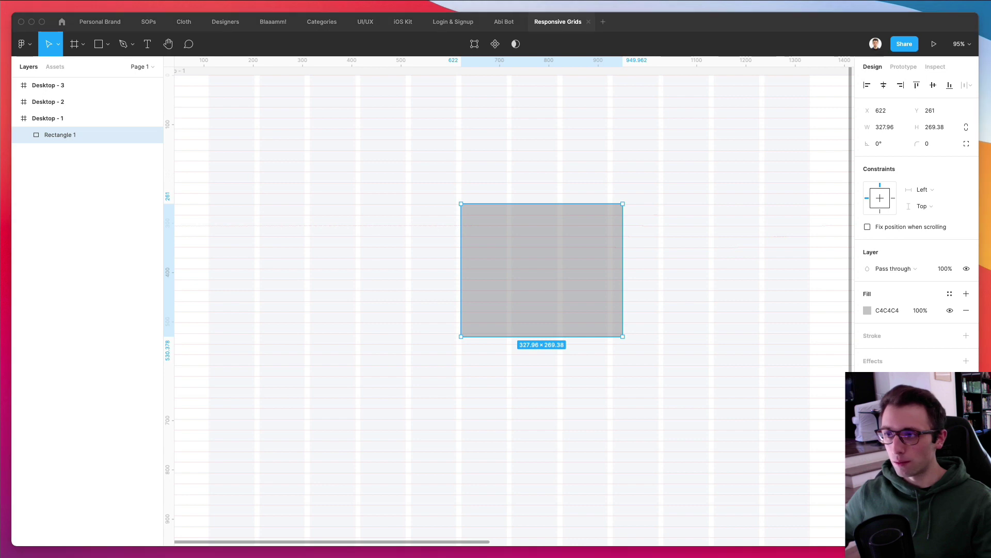
pyautogui.press('super+Tab')
# Step: Read through the UX Planet 'Getting started with grids' article after dismissing its cookie notice
pyautogui.click(392, 43)
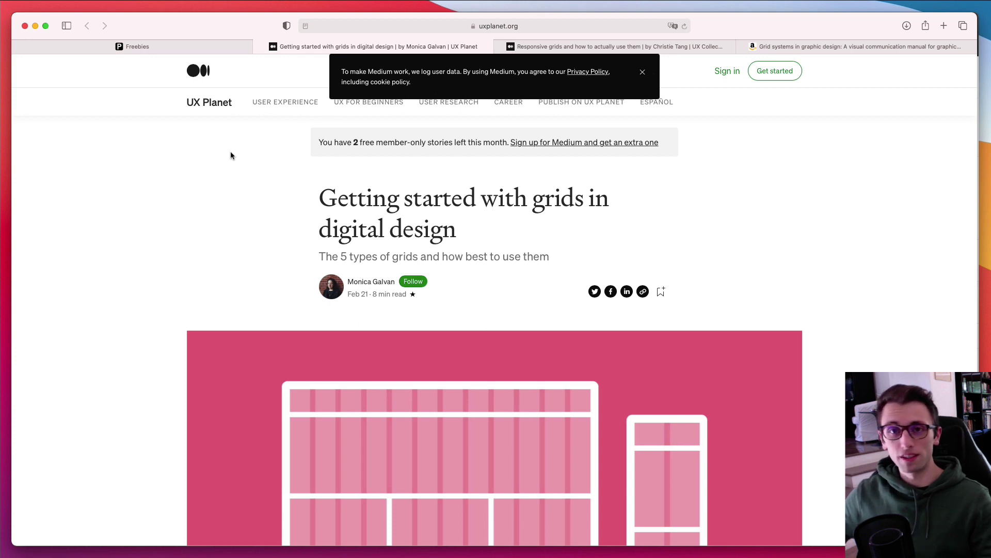
pyautogui.click(642, 73)
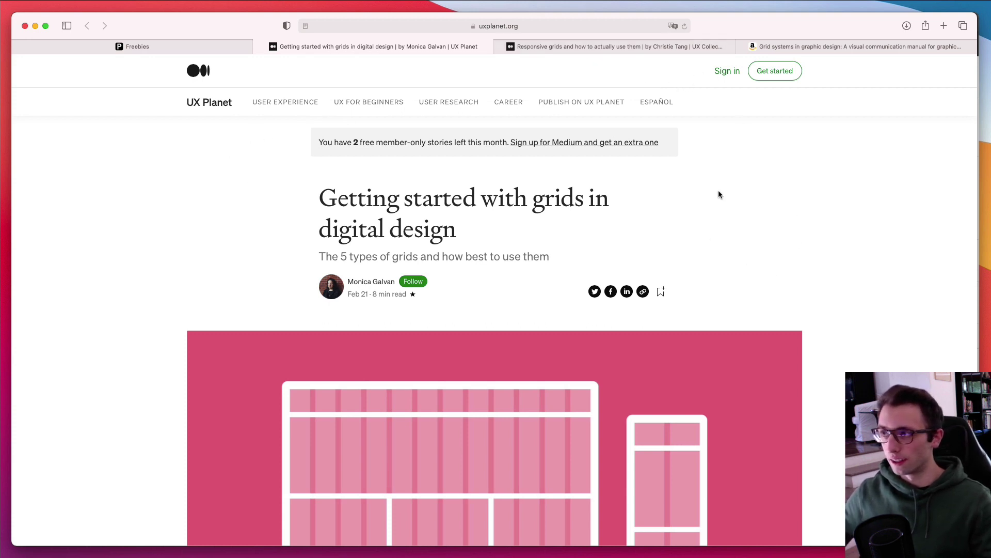
pyautogui.scroll(-1, 772, 191)
pyautogui.scroll(1, 247, 130)
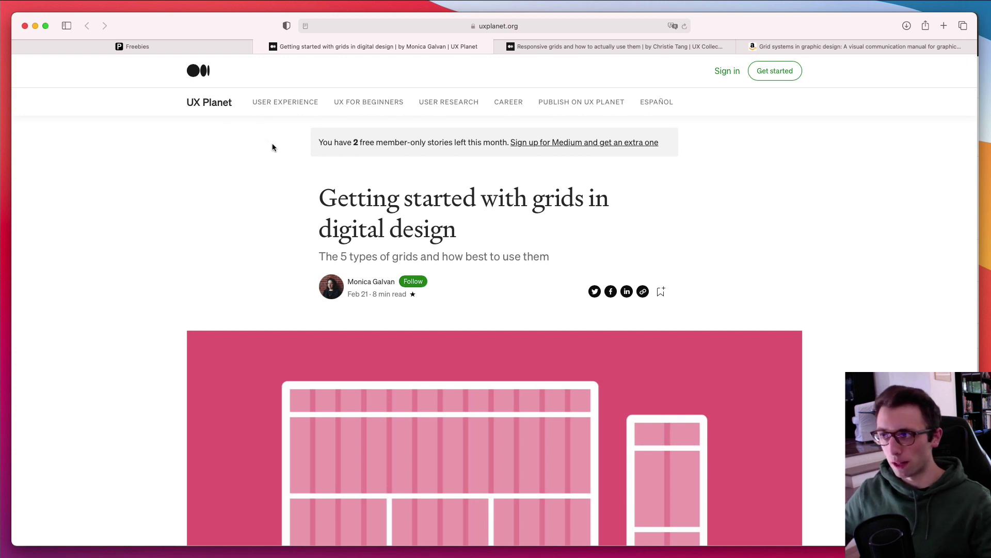
pyautogui.scroll(-3, 273, 146)
pyautogui.scroll(1, 273, 146)
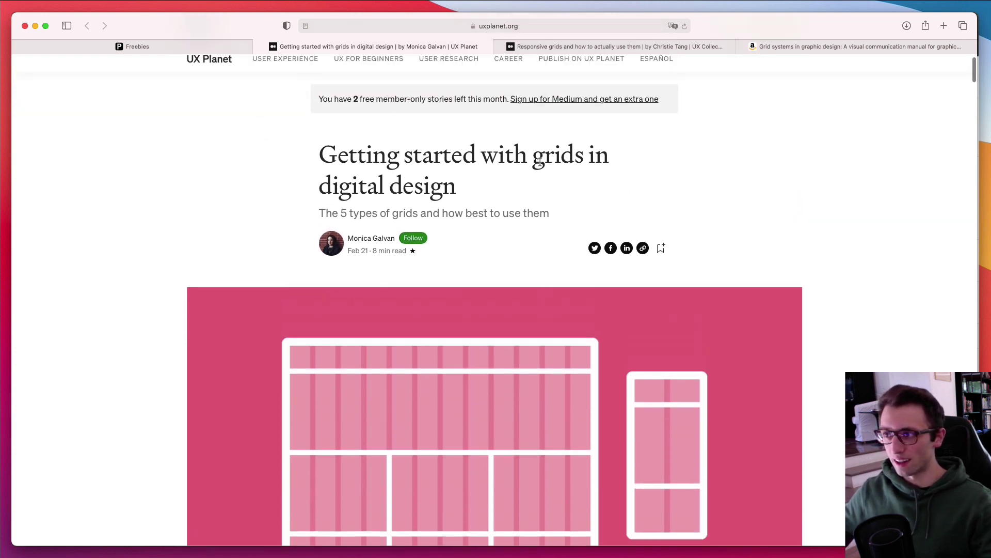
# Step: Switch to the UX Collective 'Responsive grids and how to actually use them' article and scroll it
pyautogui.click(567, 47)
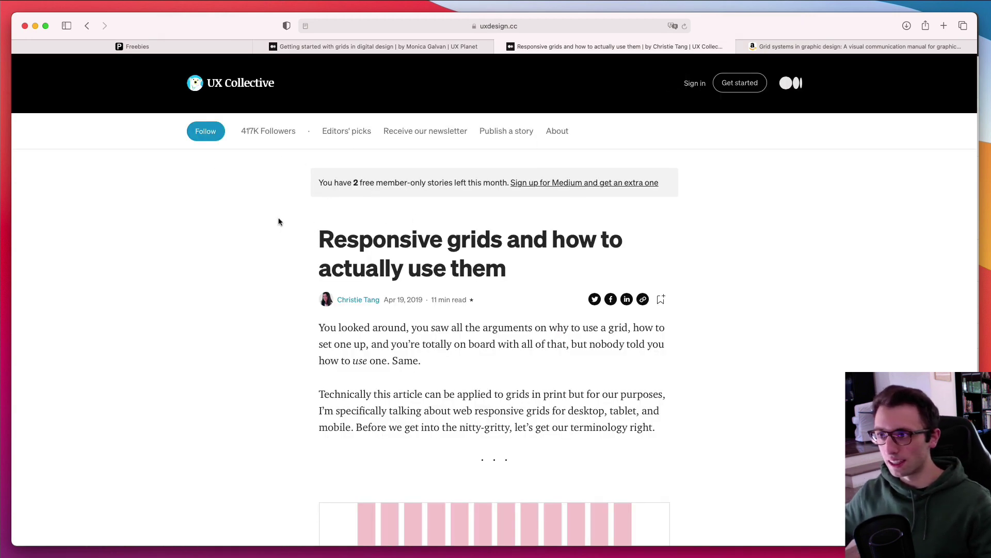
pyautogui.scroll(-1, 279, 222)
pyautogui.scroll(-1, 279, 222)
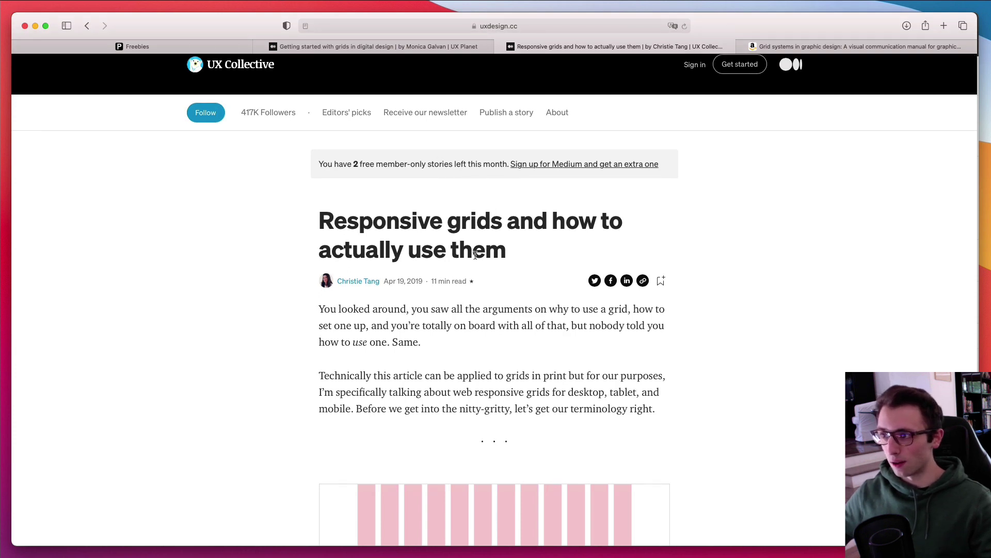
# Step: Show the Amazon page for the 'Grid systems in graphic design' hardcover and scroll it slightly
pyautogui.click(797, 51)
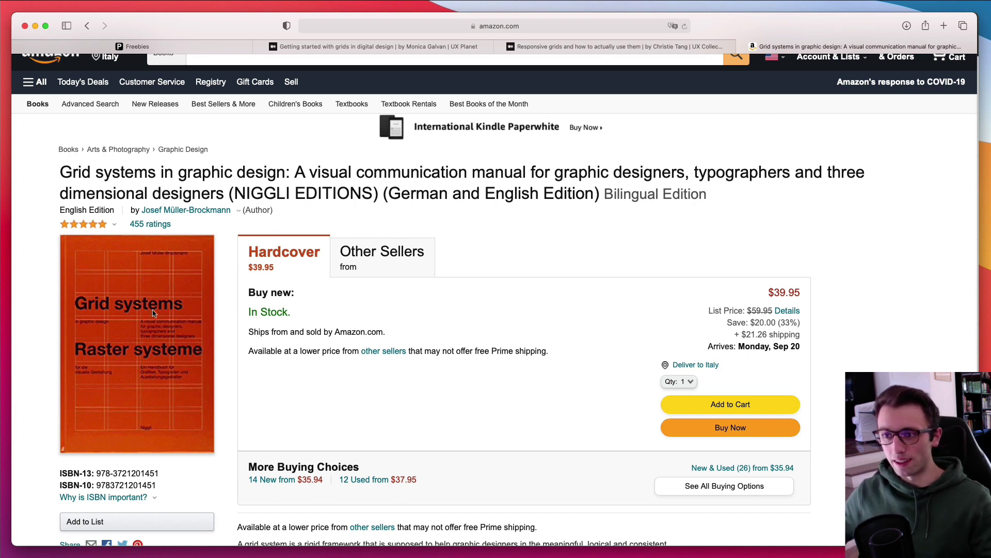
pyautogui.scroll(-1, 209, 301)
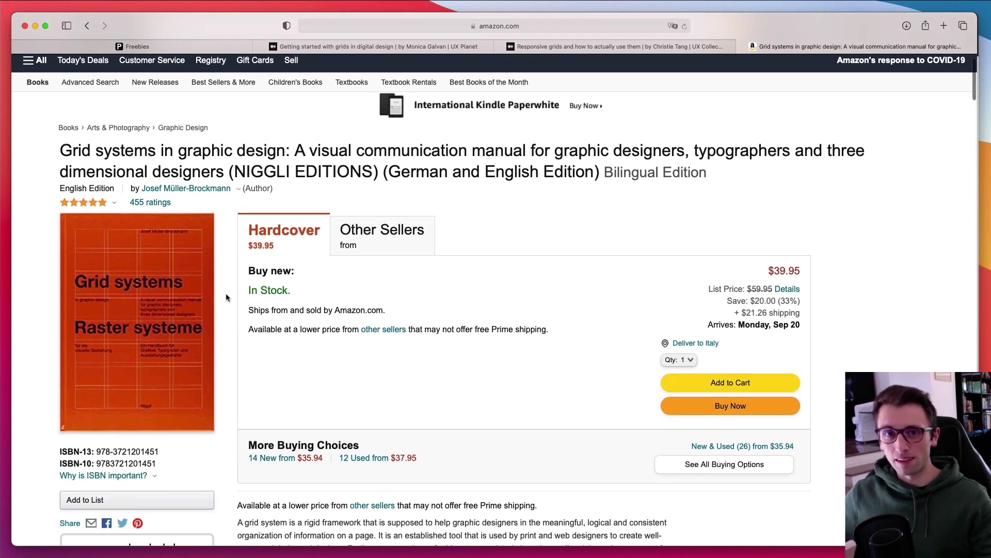
pyautogui.scroll(-1, 226, 297)
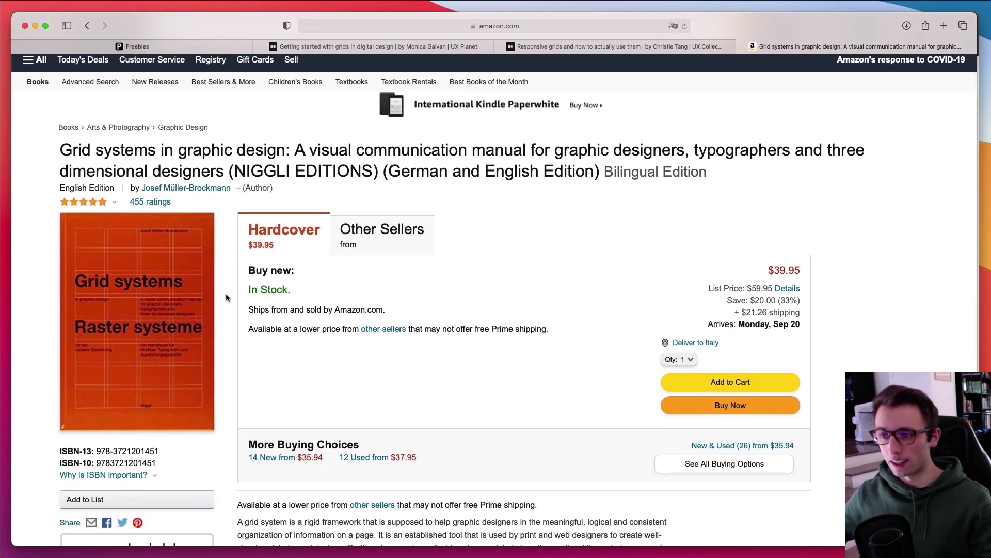